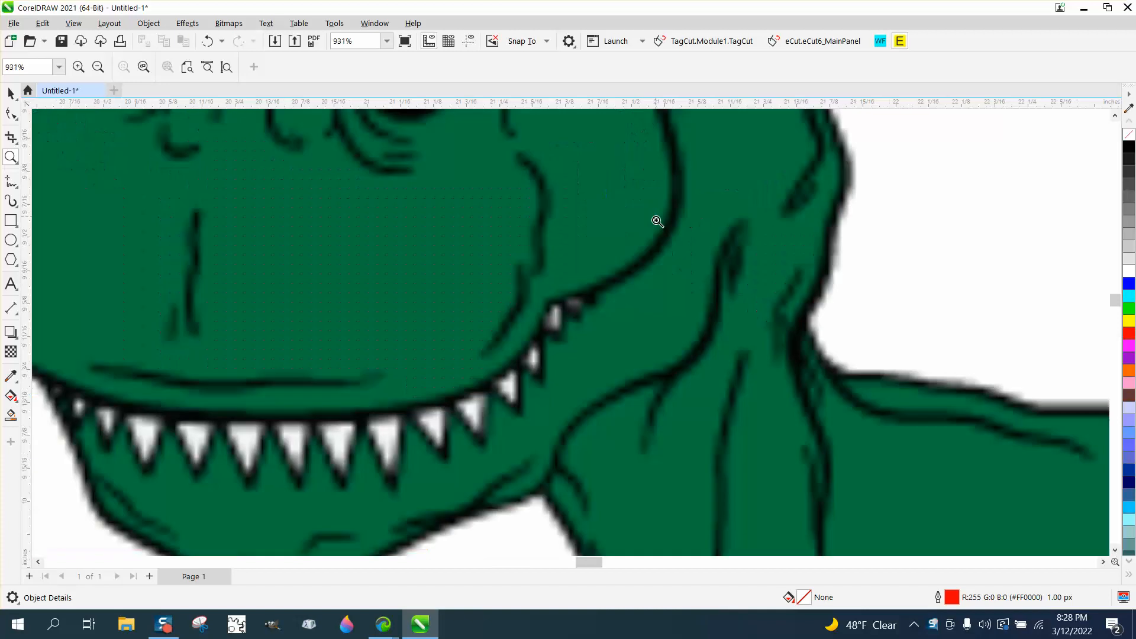
Step: Move the loose Larsen logo bitmap off the yellow rectangle into the empty area to its right
{"action": "scroll", "coordinate": [654, 254], "scroll_direction": "down", "scroll_amount": 8}
{"action": "scroll", "coordinate": [669, 278], "scroll_direction": "down", "scroll_amount": 3}
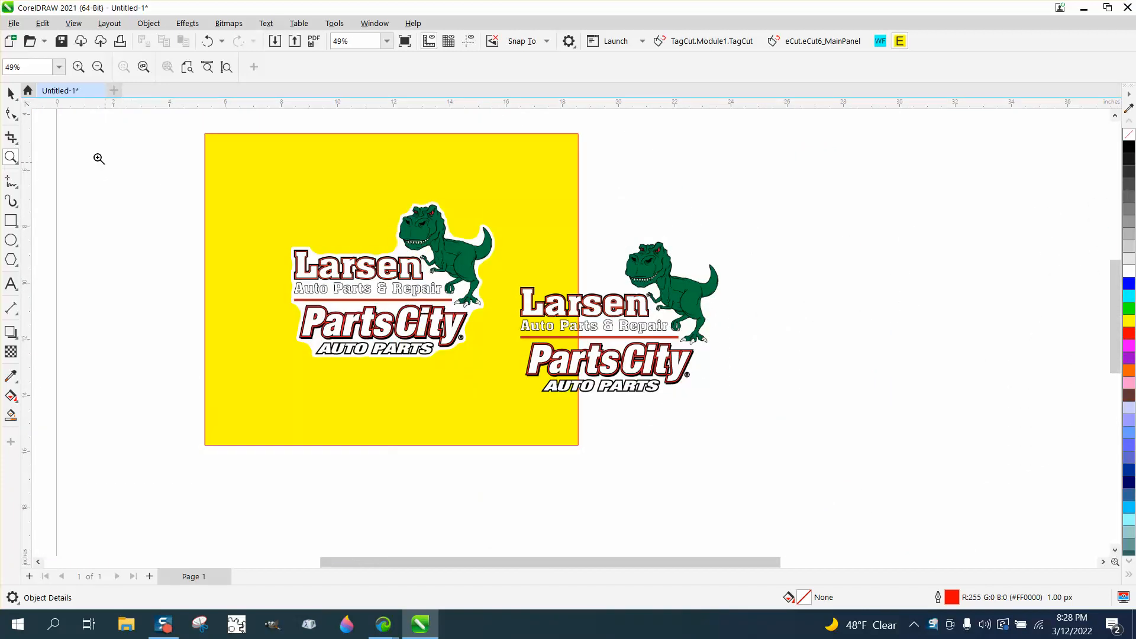
{"action": "left_click", "coordinate": [11, 93]}
{"action": "left_click_drag", "start_coordinate": [667, 322], "coordinate": [842, 282]}
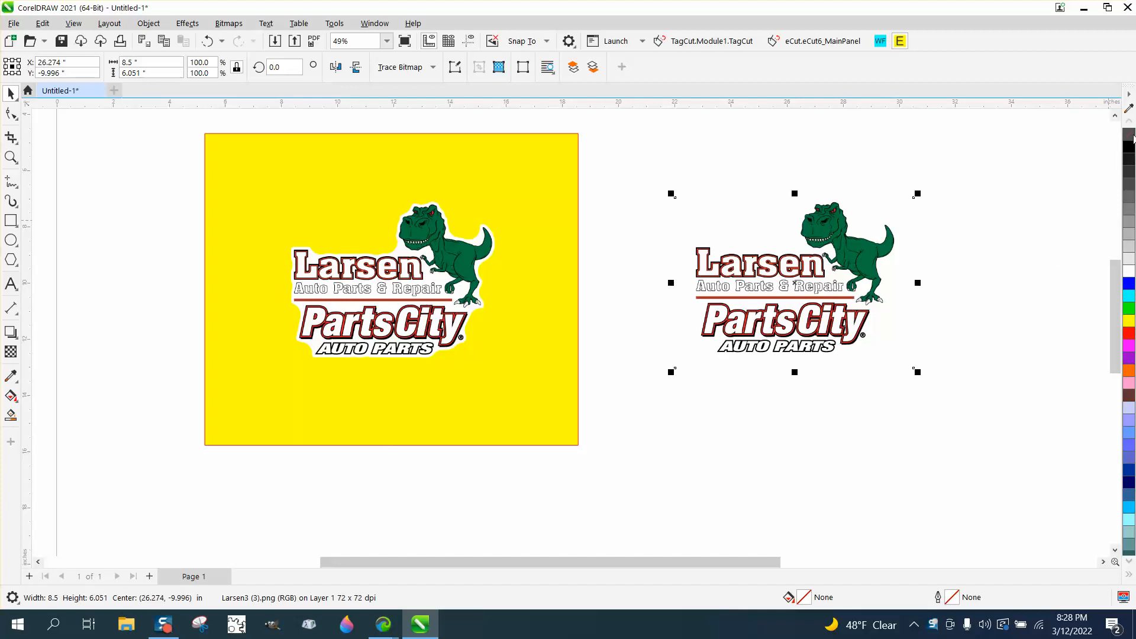
Step: Draw a rectangle about 10.8 by 9.4 inches around the loose logo, fill it black and send it to the back of the page
{"action": "left_click", "coordinate": [10, 220]}
{"action": "left_click_drag", "start_coordinate": [651, 159], "coordinate": [953, 422]}
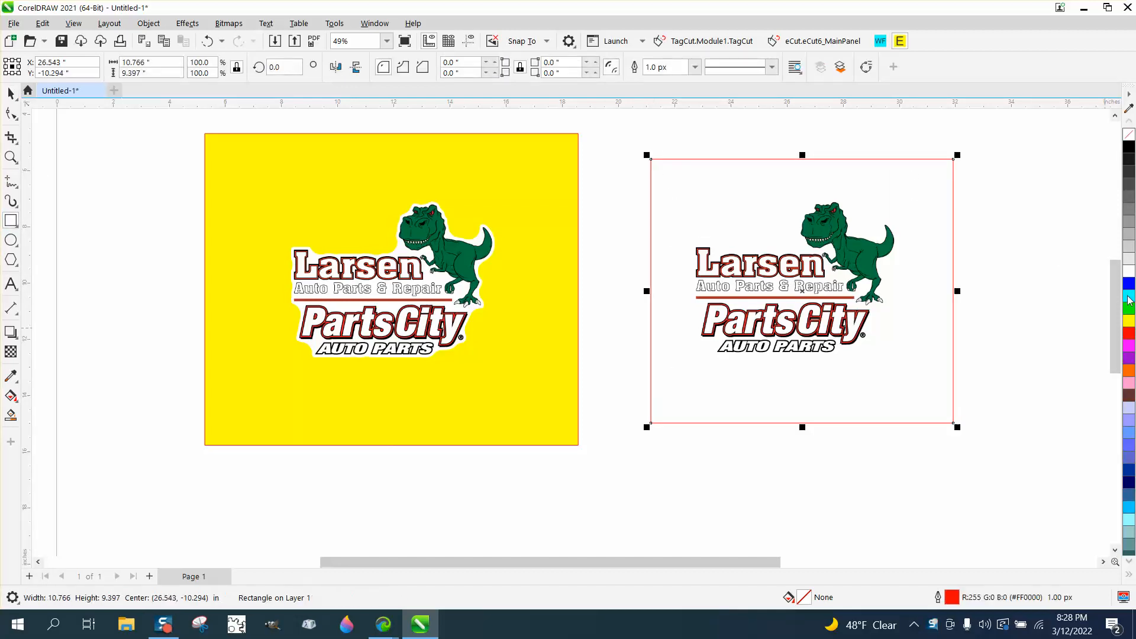
{"action": "left_click", "coordinate": [1129, 147]}
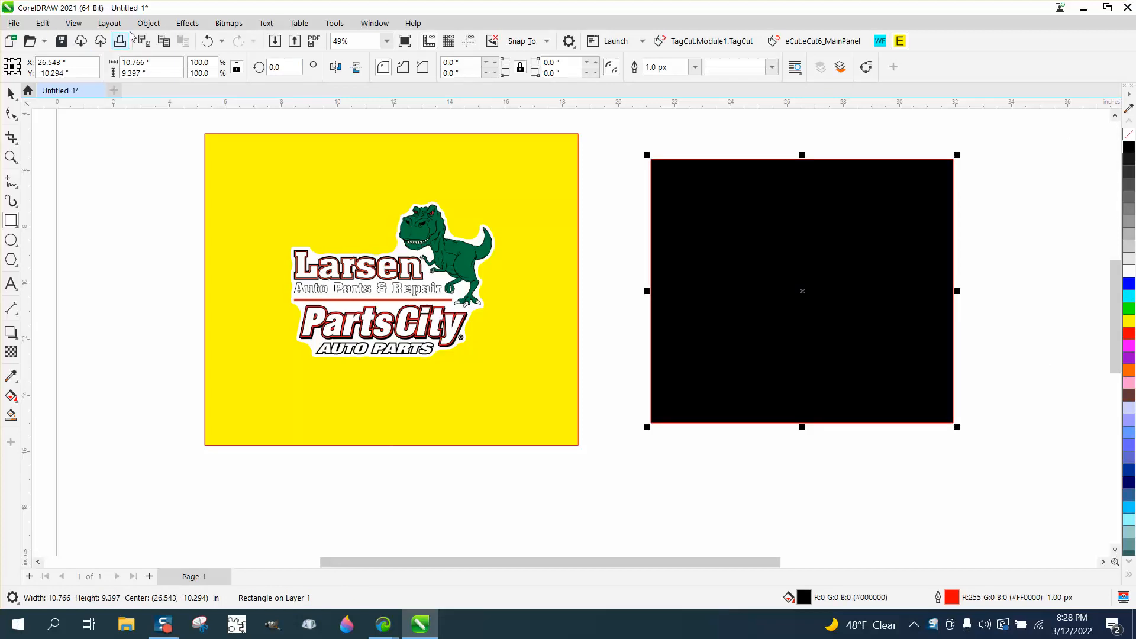
{"action": "left_click", "coordinate": [149, 23]}
{"action": "mouse_move", "coordinate": [185, 242]}
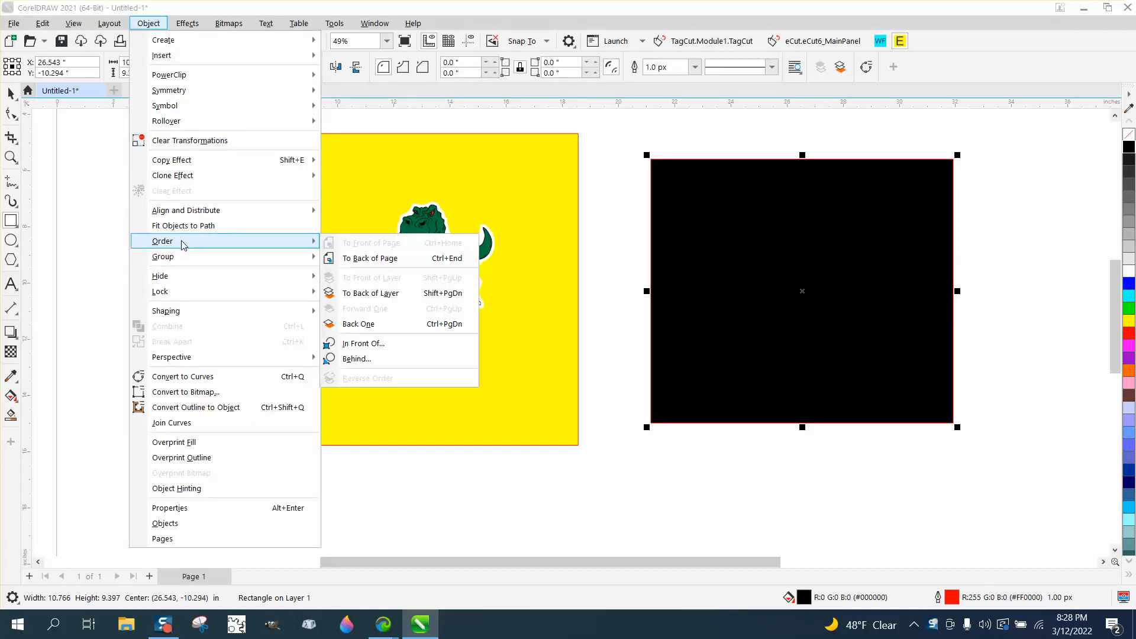
{"action": "left_click", "coordinate": [356, 261]}
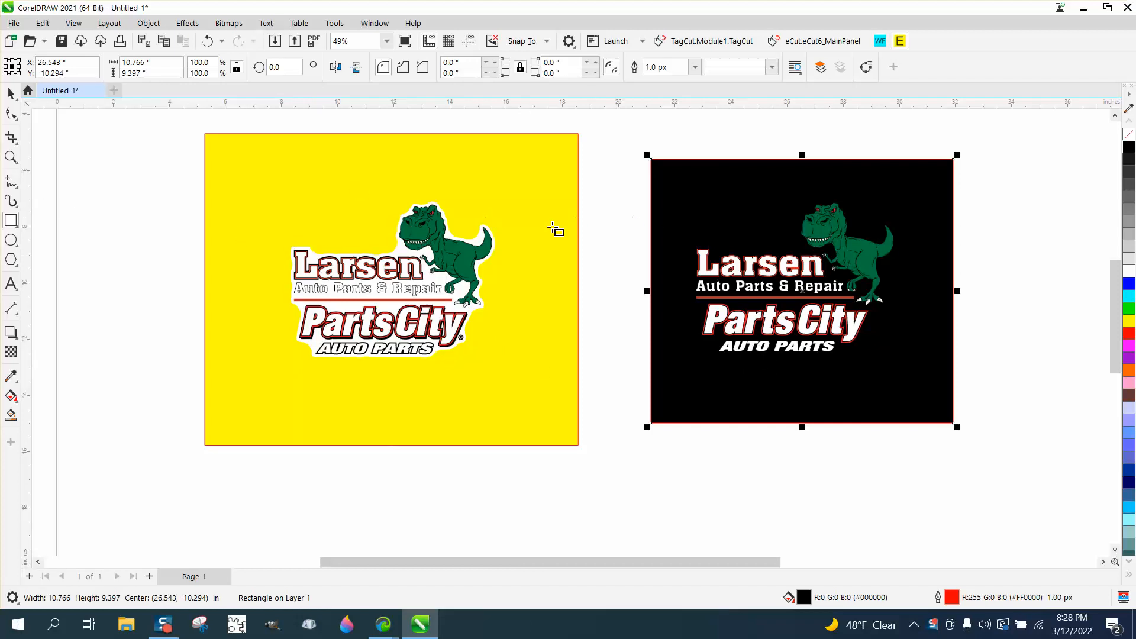
Step: Delete the black rectangle behind the loose logo, restoring the logo bitmap after its accidental deletion
{"action": "left_click", "coordinate": [10, 93]}
{"action": "left_click", "coordinate": [675, 206]}
{"action": "key", "text": "Delete"}
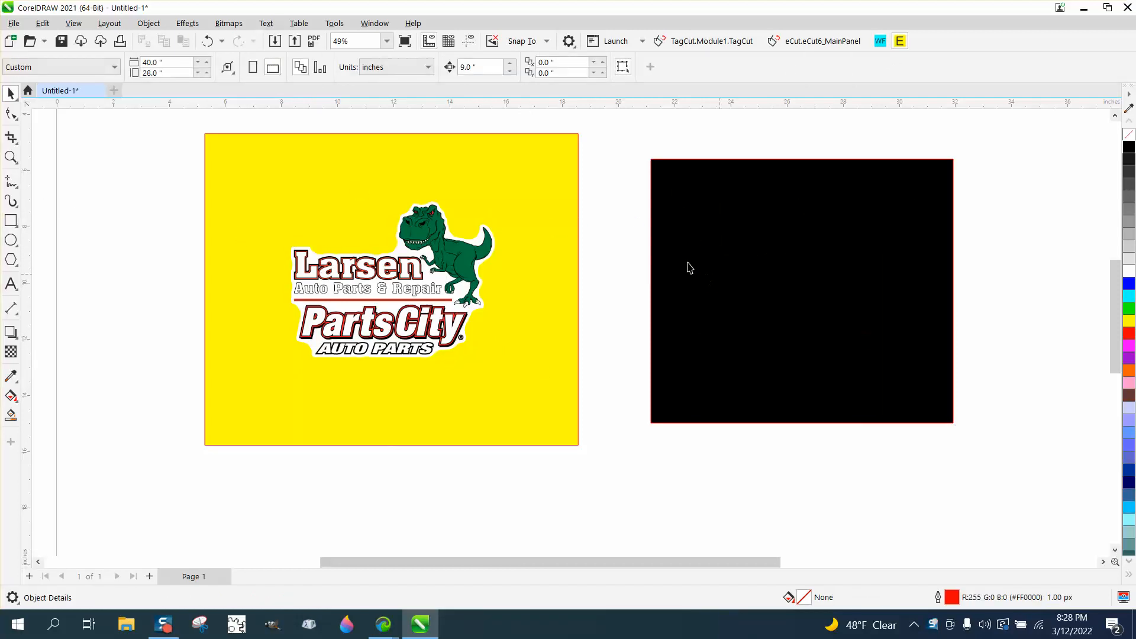
{"action": "left_click", "coordinate": [208, 41]}
{"action": "left_click", "coordinate": [676, 116]}
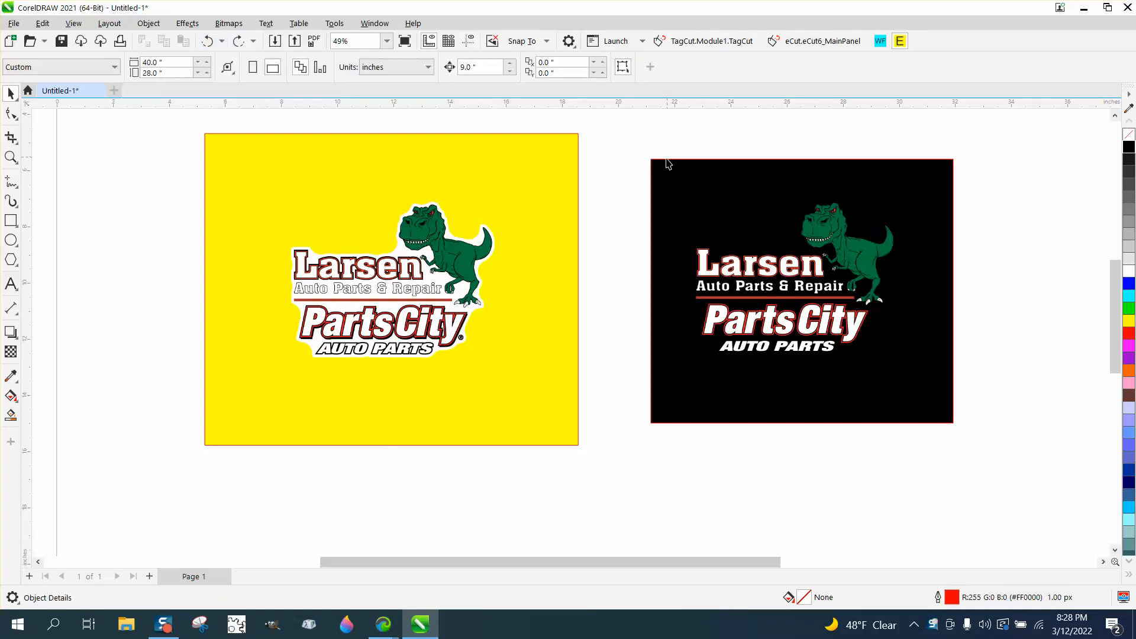
{"action": "left_click", "coordinate": [668, 169]}
{"action": "key", "text": "Delete"}
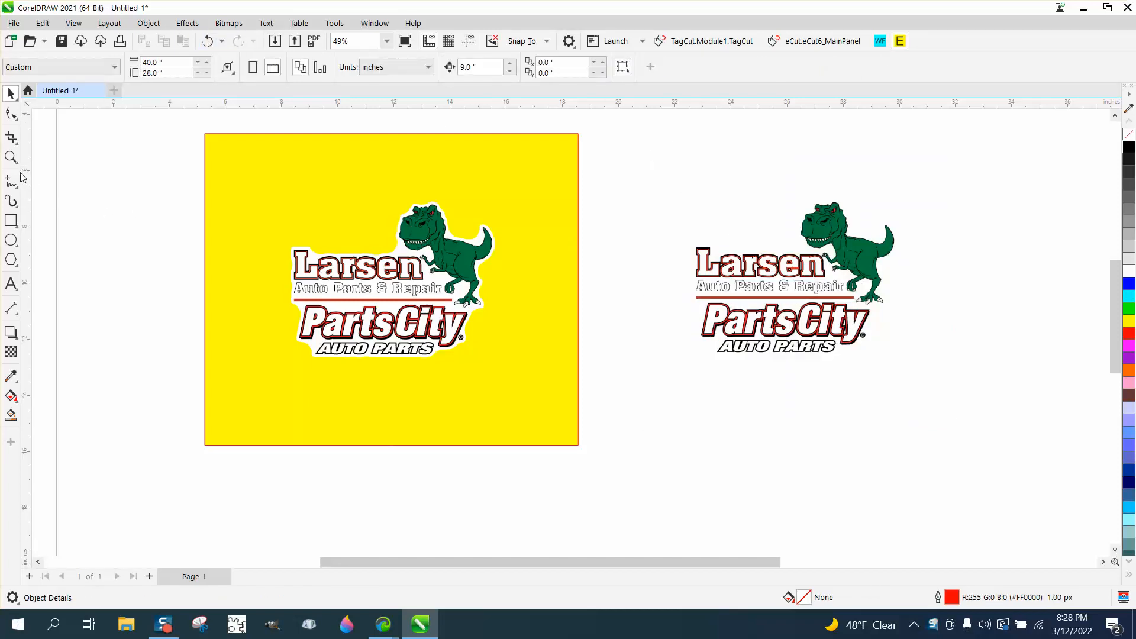
Step: Try to move the white-backed logo off the yellow rectangle, and undo the move of the backing shape
{"action": "left_click", "coordinate": [11, 157]}
{"action": "left_click_drag", "start_coordinate": [693, 232], "coordinate": [811, 288]}
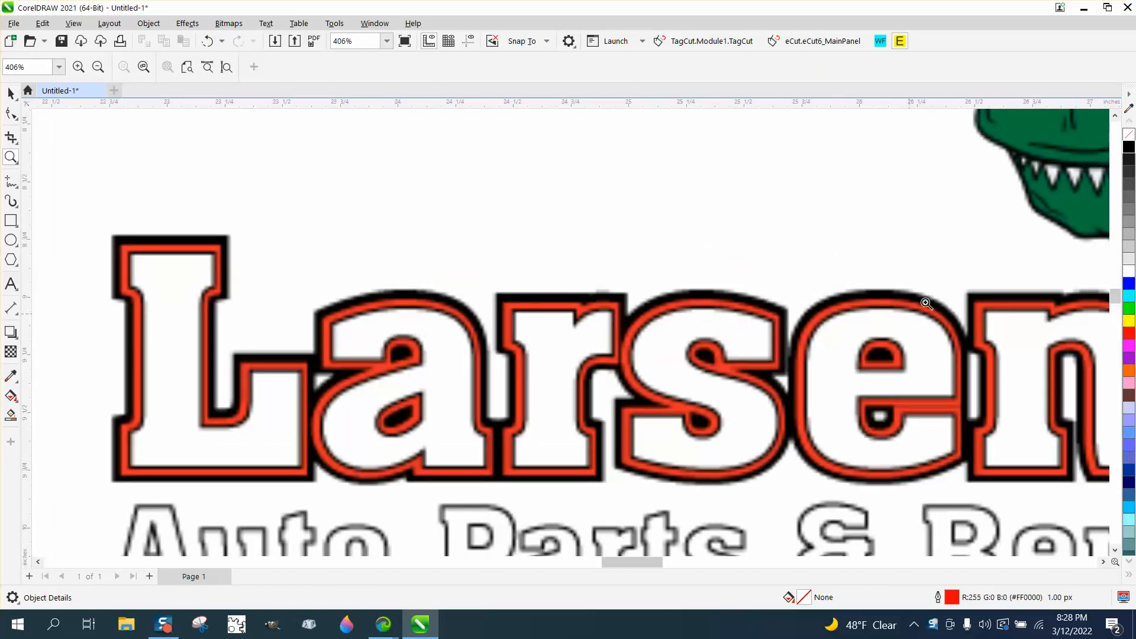
{"action": "scroll", "coordinate": [648, 234], "scroll_direction": "down", "scroll_amount": 3}
{"action": "scroll", "coordinate": [886, 255], "scroll_direction": "down", "scroll_amount": 4}
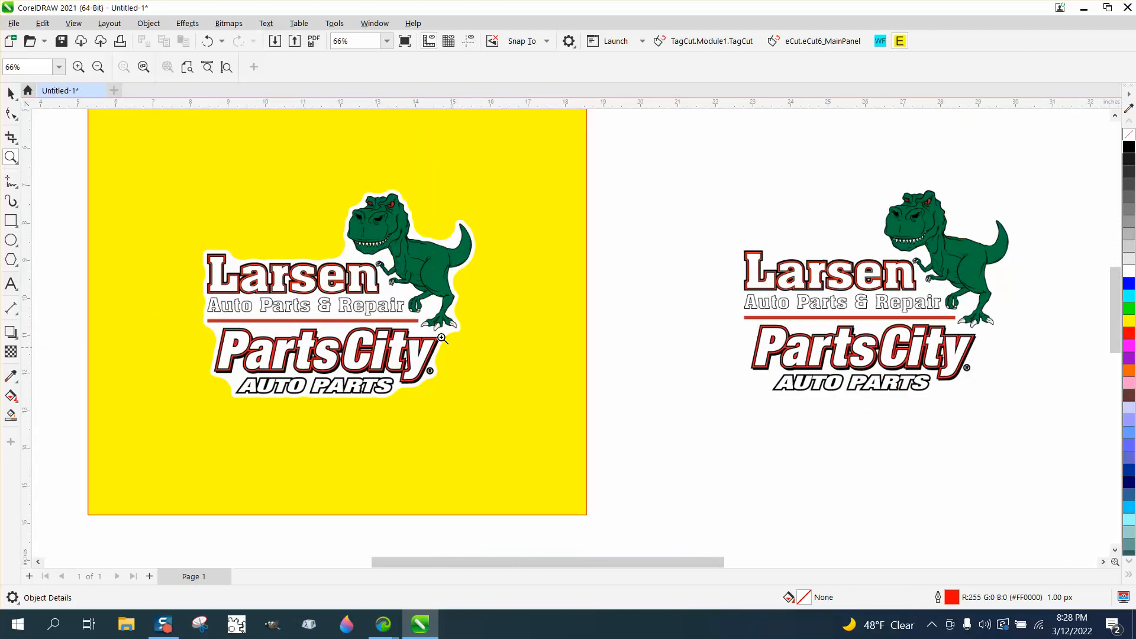
{"action": "left_click", "coordinate": [11, 92]}
{"action": "scroll", "coordinate": [515, 279], "scroll_direction": "down", "scroll_amount": 1}
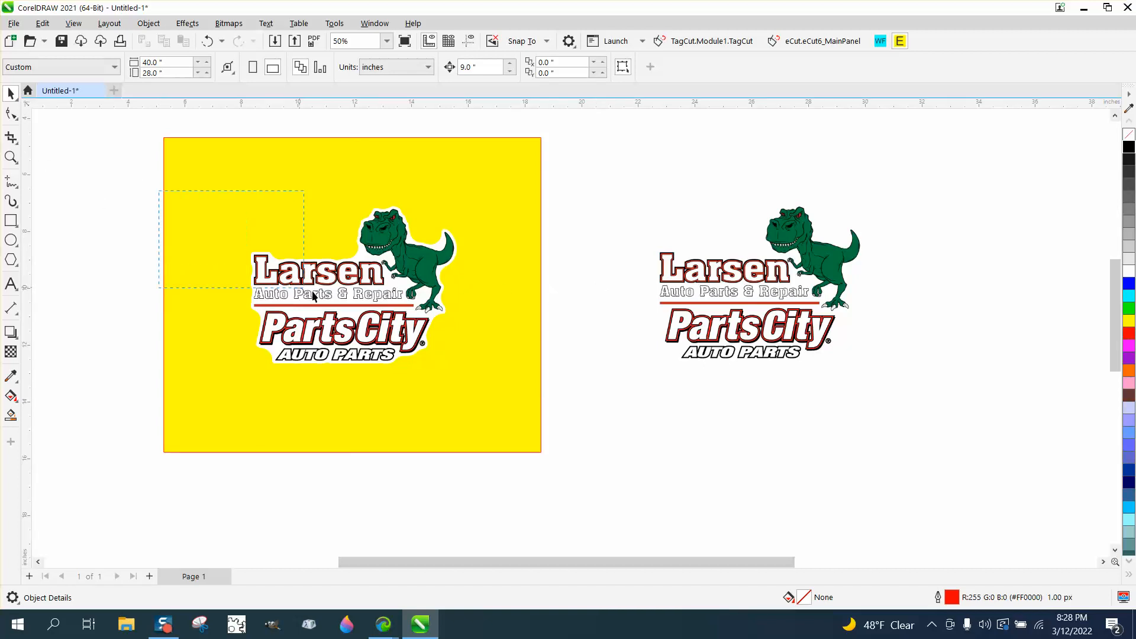
{"action": "left_click_drag", "start_coordinate": [313, 296], "coordinate": [513, 375]}
{"action": "left_click_drag", "start_coordinate": [368, 297], "coordinate": [870, 448]}
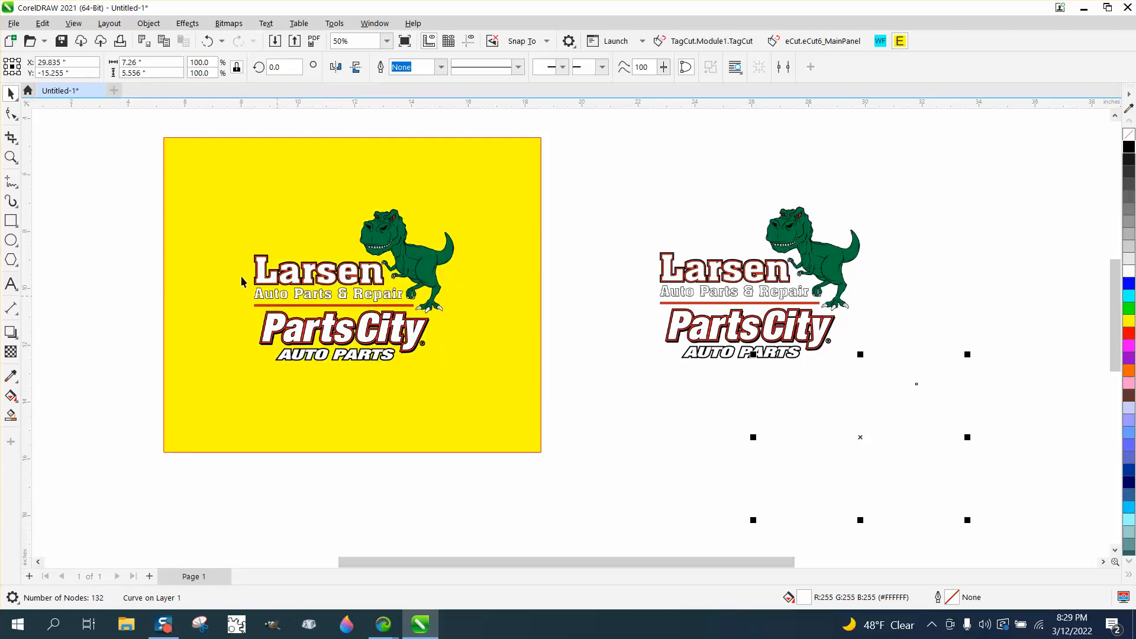
{"action": "left_click", "coordinate": [207, 41]}
Step: Move the logo together with its white backing off the yellow rectangle to the empty area at the lower right
{"action": "left_click_drag", "start_coordinate": [179, 122], "coordinate": [504, 440]}
{"action": "left_click_drag", "start_coordinate": [359, 304], "coordinate": [914, 453]}
{"action": "left_click", "coordinate": [911, 439]}
Step: Place the loose logo bitmap on the yellow rectangle, roughly centred
{"action": "left_click_drag", "start_coordinate": [766, 307], "coordinate": [376, 303]}
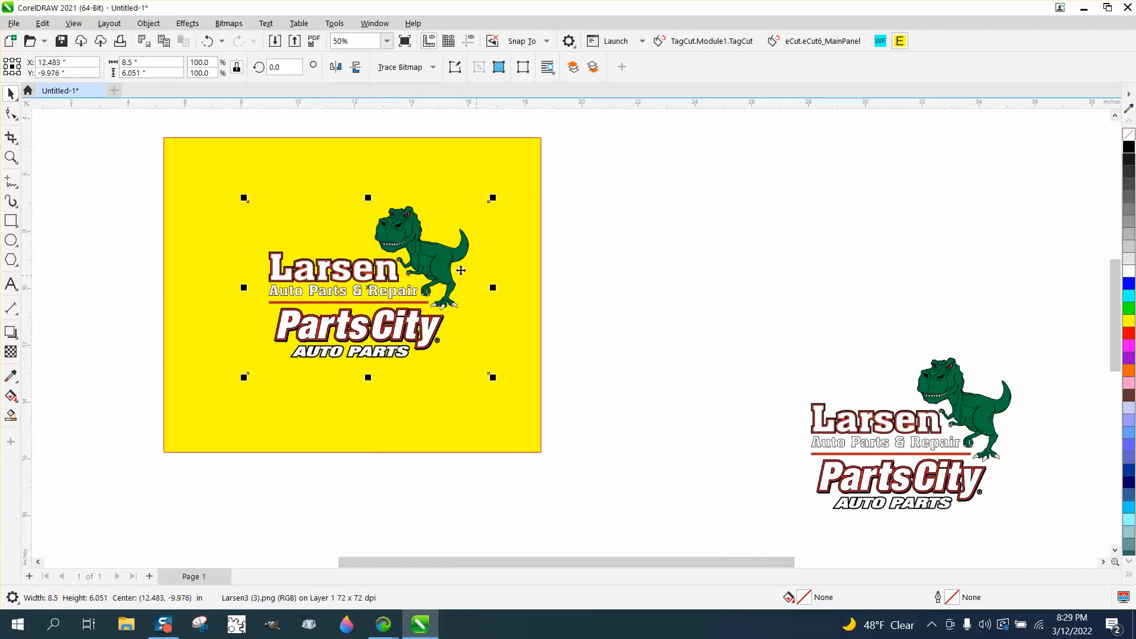
{"action": "scroll", "coordinate": [454, 281], "scroll_direction": "down", "scroll_amount": 2}
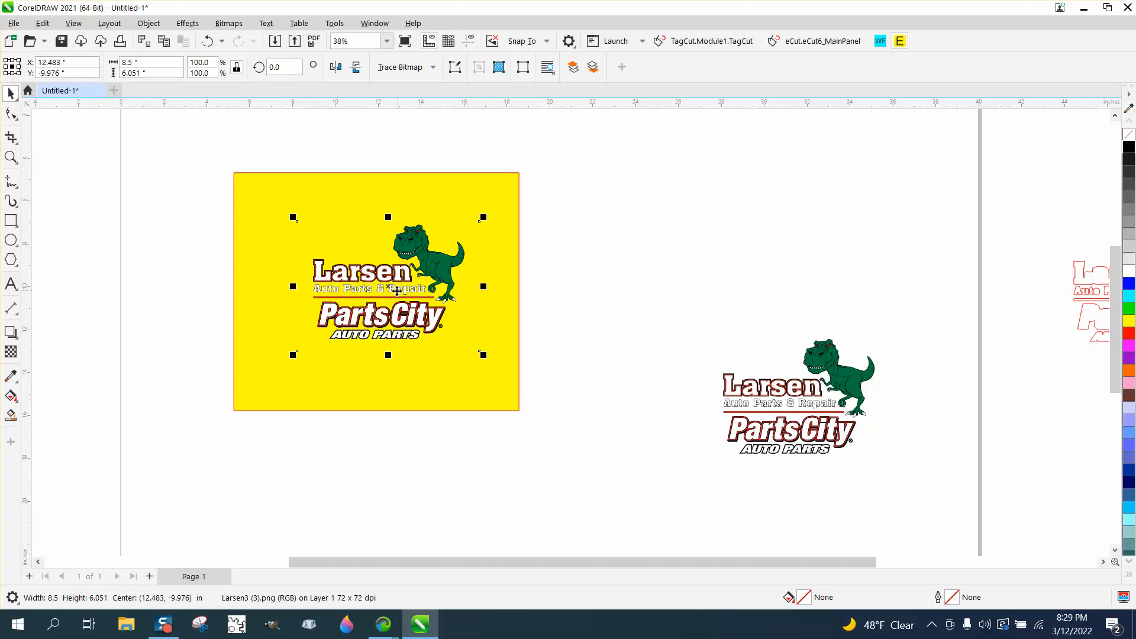
{"action": "left_click_drag", "start_coordinate": [397, 290], "coordinate": [377, 291]}
Step: Duplicate the logo bitmap on the yellow rectangle 9 inches to the right
{"action": "left_click", "coordinate": [164, 135]}
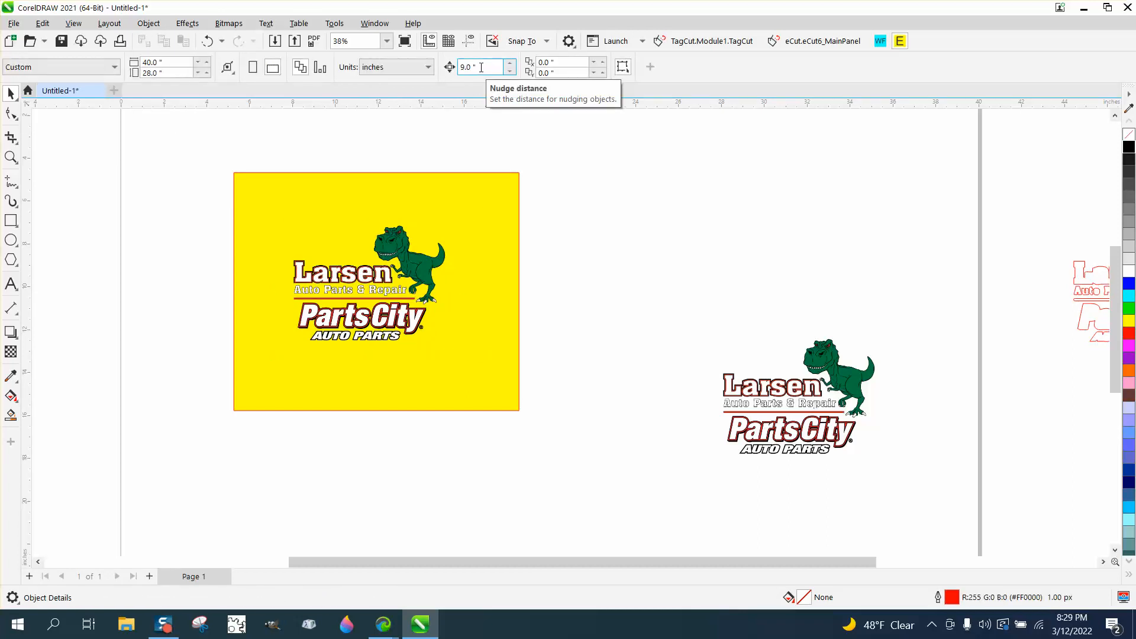
{"action": "left_click", "coordinate": [408, 262]}
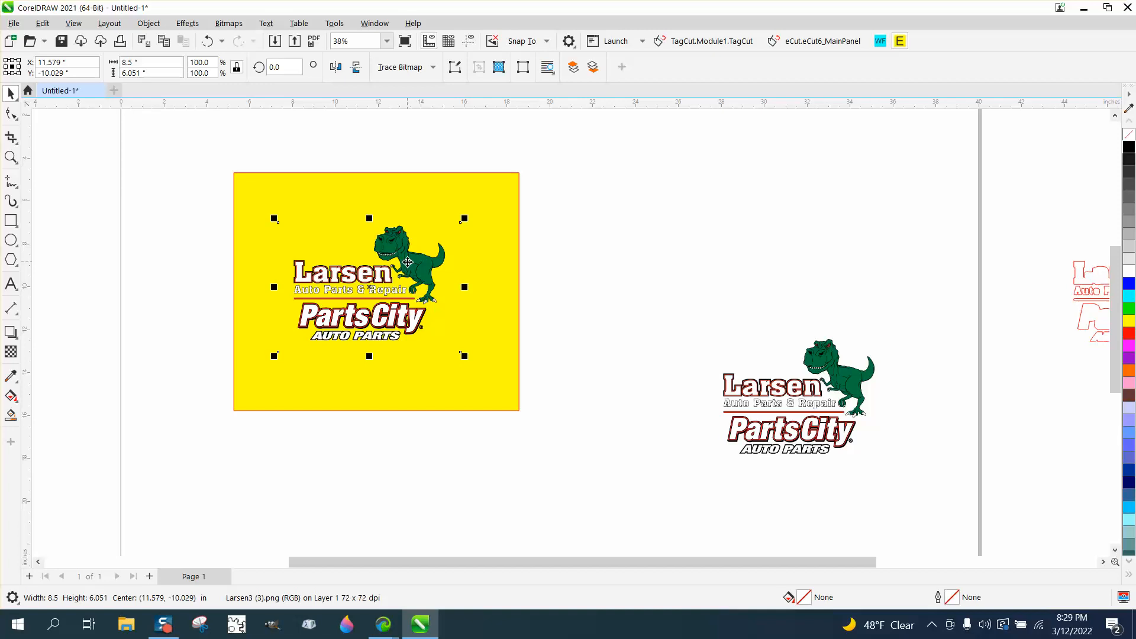
{"action": "key", "text": "ctrl+d"}
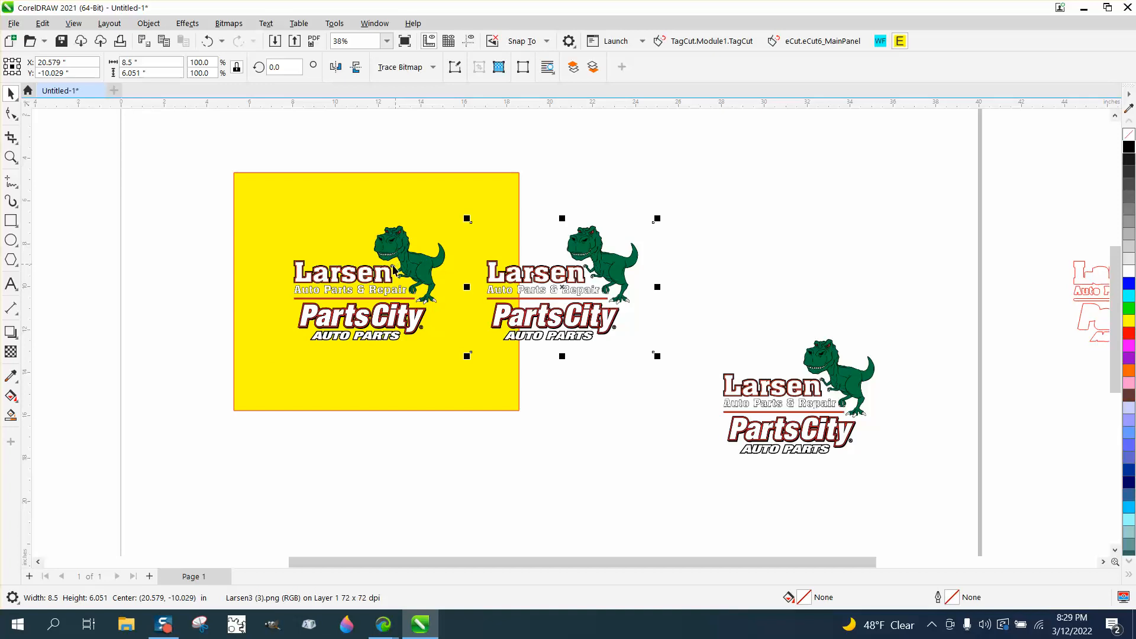
Step: Outline-trace the logo bitmap on the yellow rectangle as Clipart and place the traced group 18 inches to the right
{"action": "left_click", "coordinate": [410, 275]}
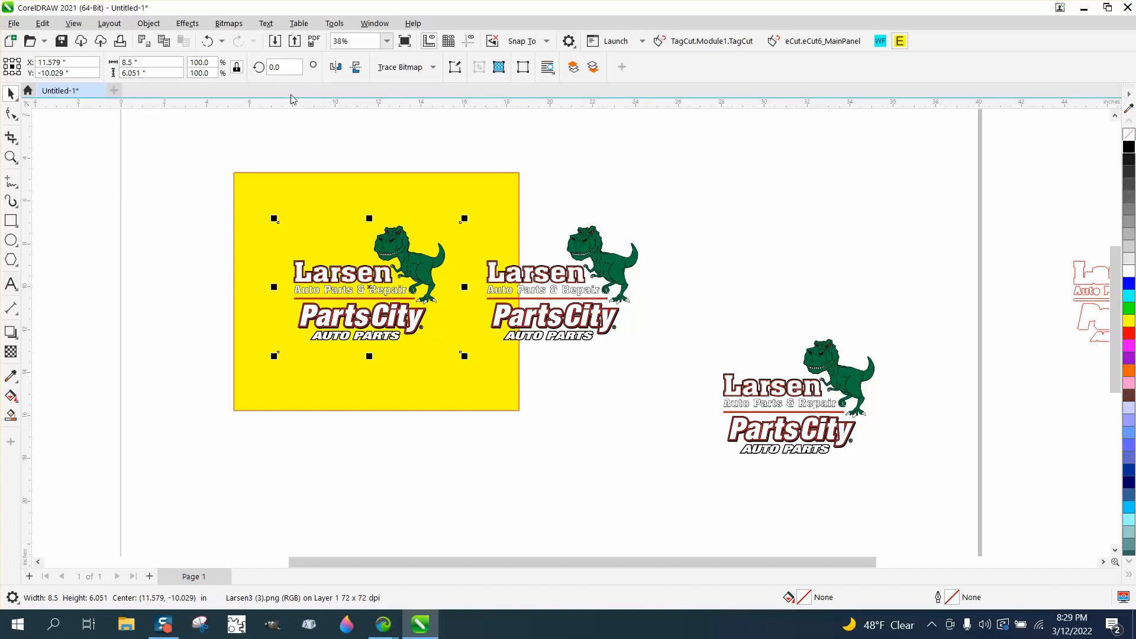
{"action": "left_click", "coordinate": [234, 27]}
{"action": "mouse_move", "coordinate": [273, 245]}
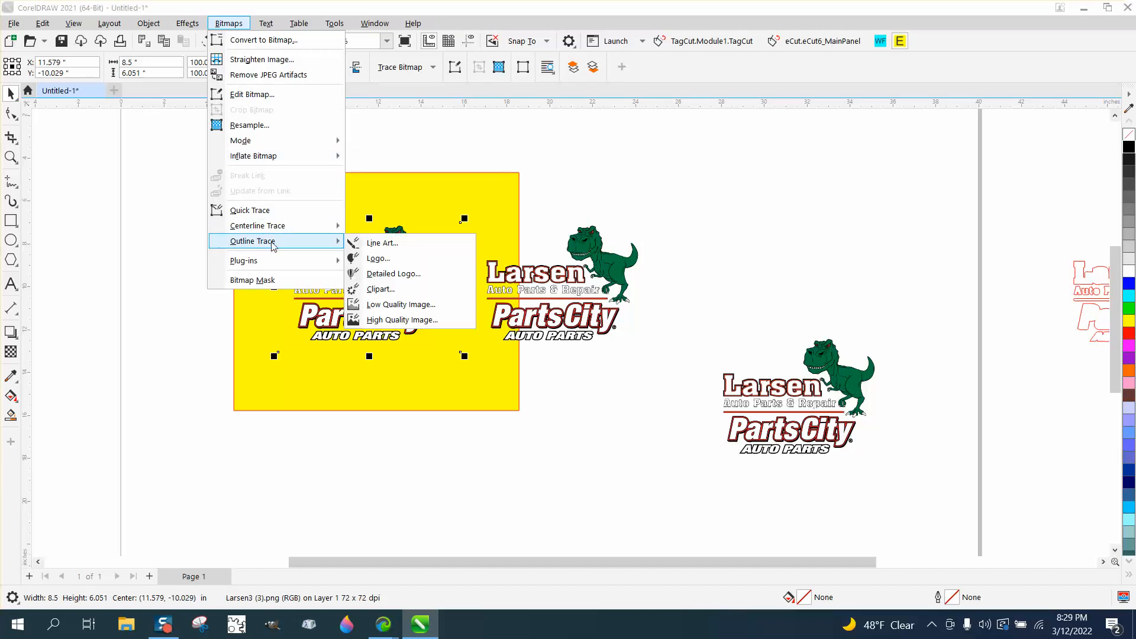
{"action": "left_click", "coordinate": [380, 289]}
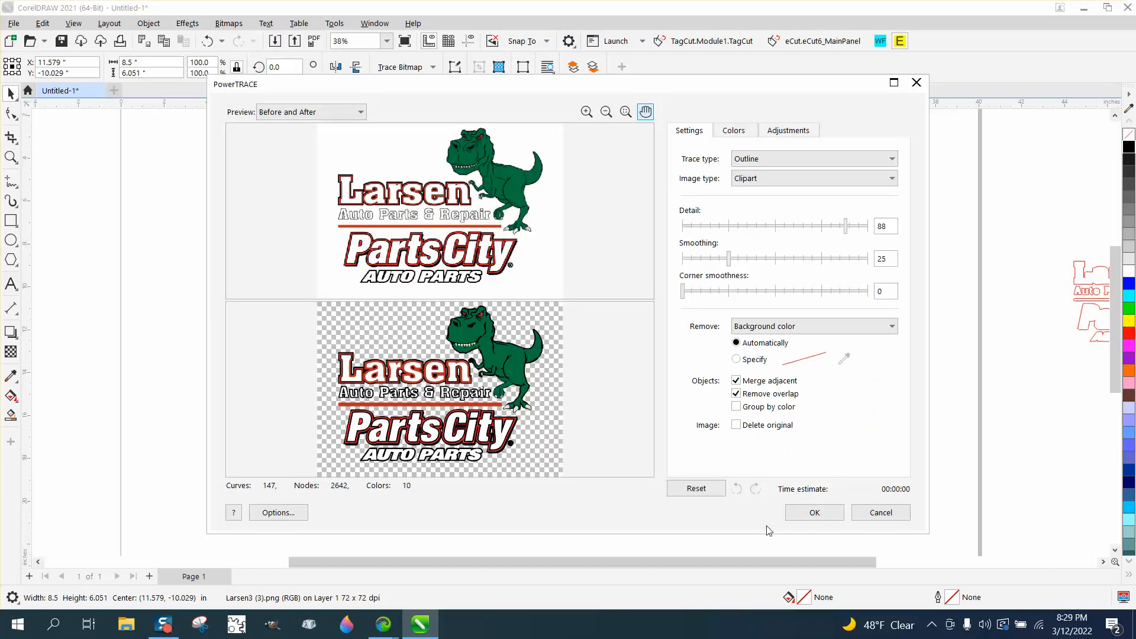
{"action": "left_click", "coordinate": [808, 515]}
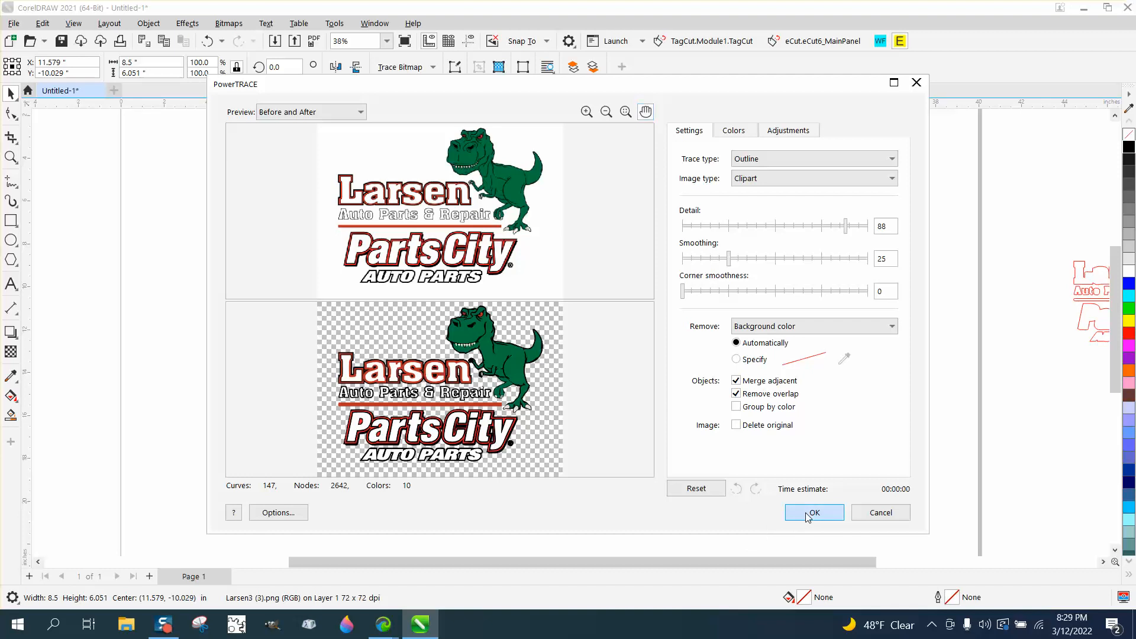
{"action": "key", "text": "ctrl+d"}
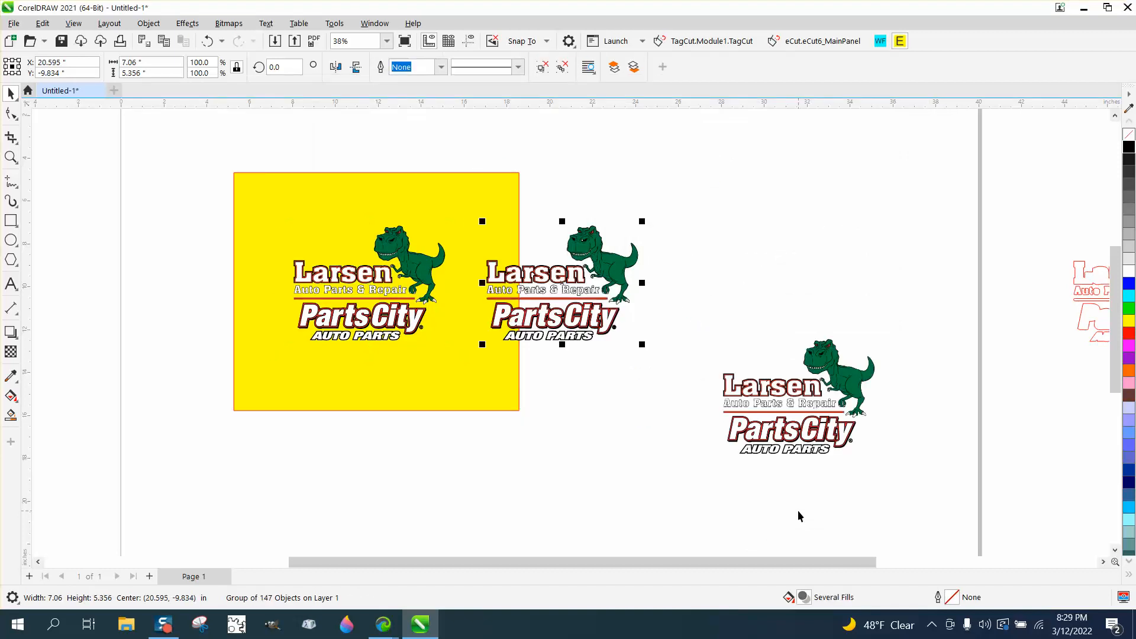
{"action": "key", "text": "ctrl+d"}
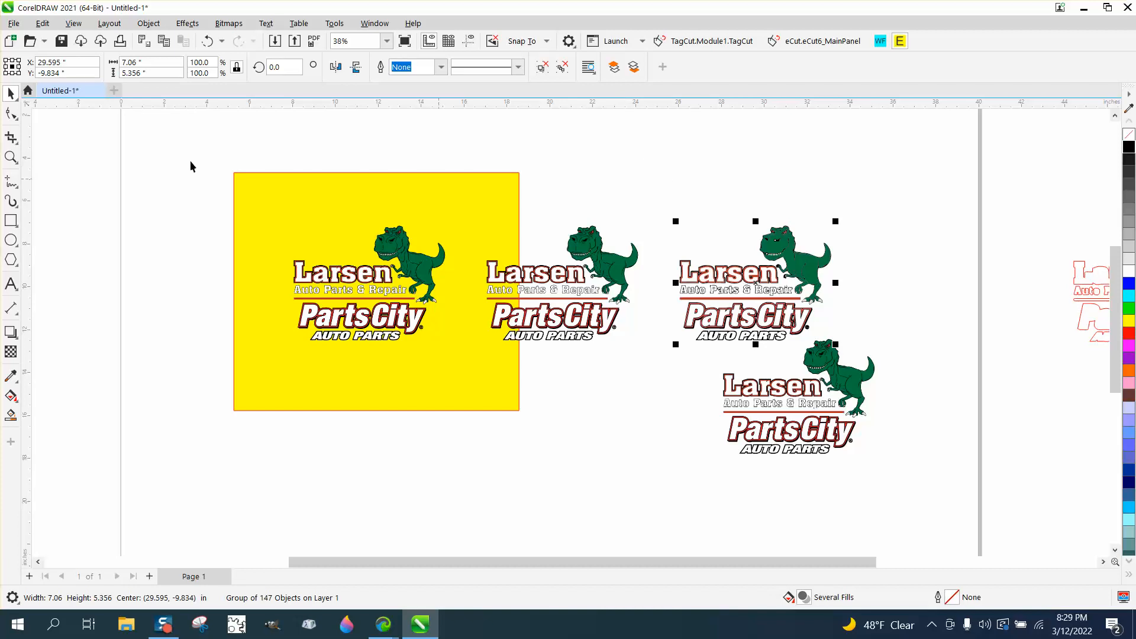
Step: Check the lettering of the traced logo up close, and ungroup the traced logo
{"action": "left_click", "coordinate": [10, 158]}
{"action": "left_click_drag", "start_coordinate": [696, 252], "coordinate": [784, 320]}
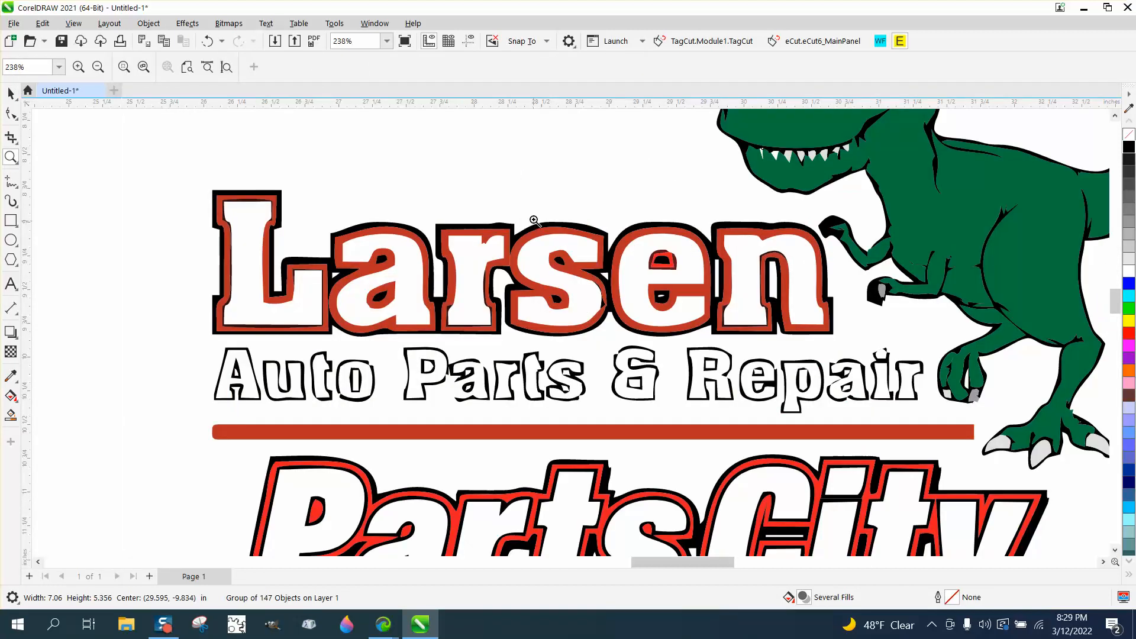
{"action": "left_click_drag", "start_coordinate": [535, 221], "coordinate": [776, 350]}
{"action": "scroll", "coordinate": [533, 295], "scroll_direction": "down", "scroll_amount": 5}
{"action": "scroll", "coordinate": [495, 285], "scroll_direction": "down", "scroll_amount": 4}
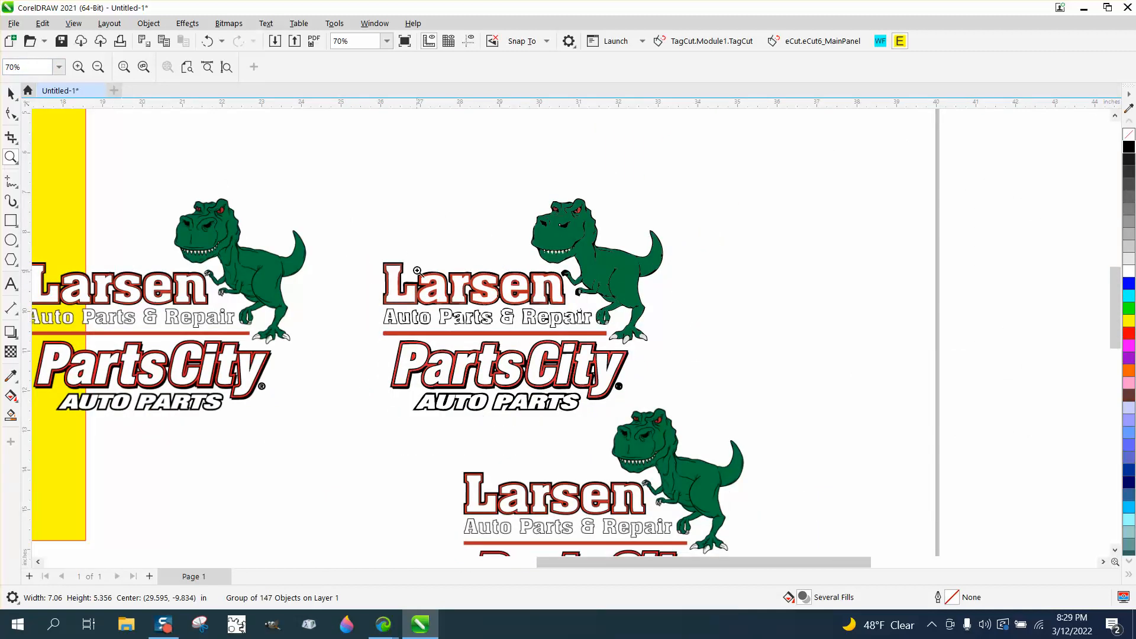
{"action": "left_click", "coordinate": [11, 93]}
{"action": "left_click", "coordinate": [462, 296]}
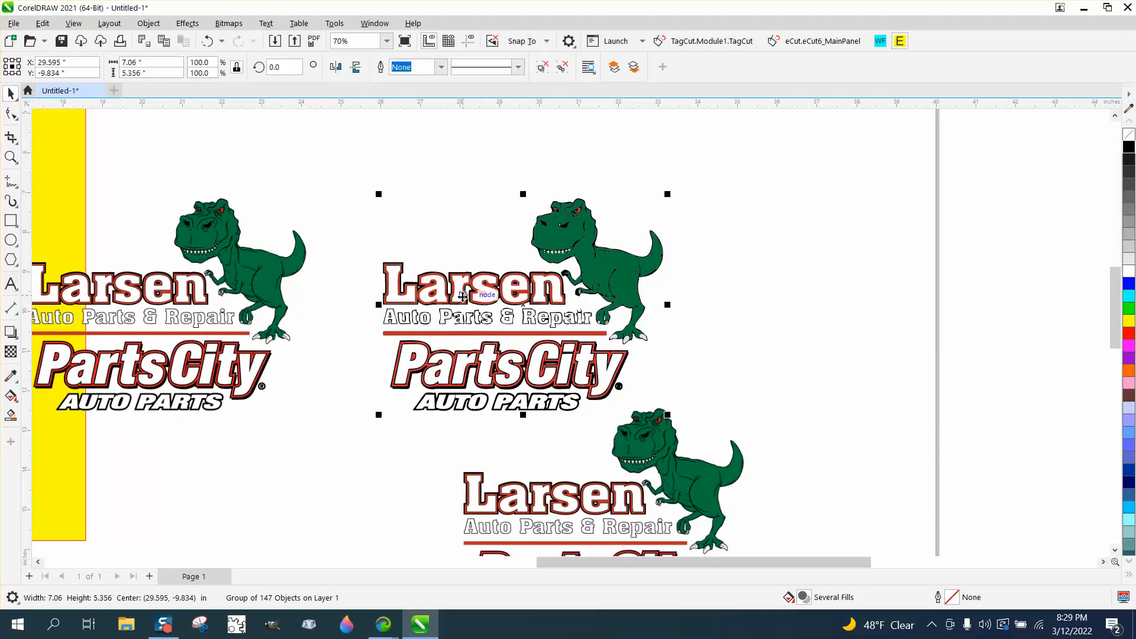
{"action": "left_click", "coordinate": [148, 24]}
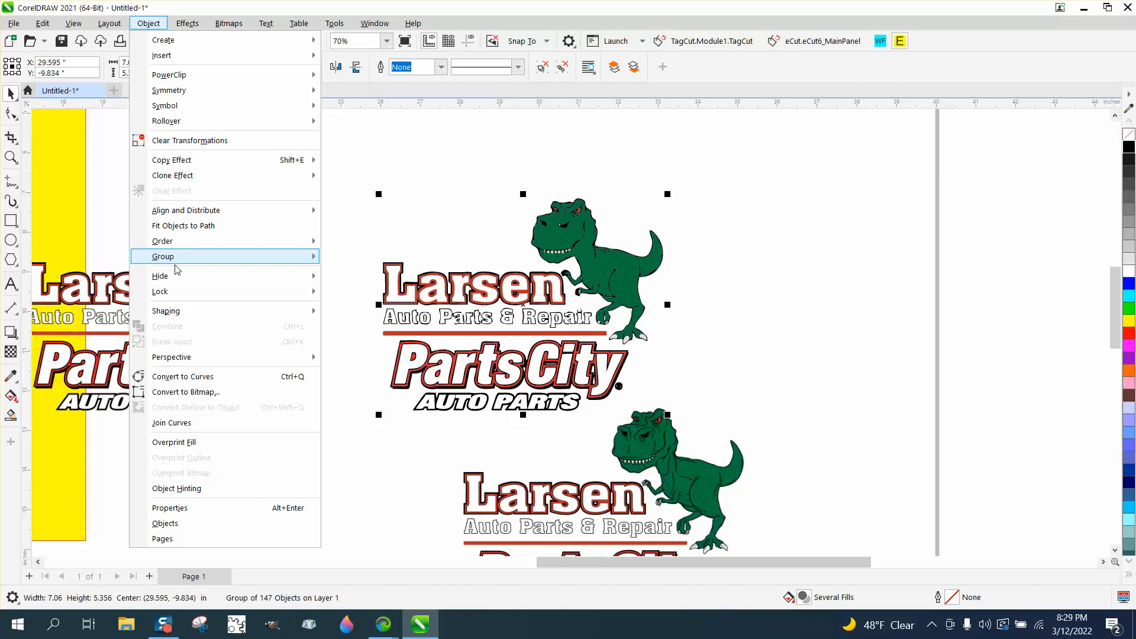
{"action": "mouse_move", "coordinate": [175, 270]}
{"action": "left_click", "coordinate": [382, 272]}
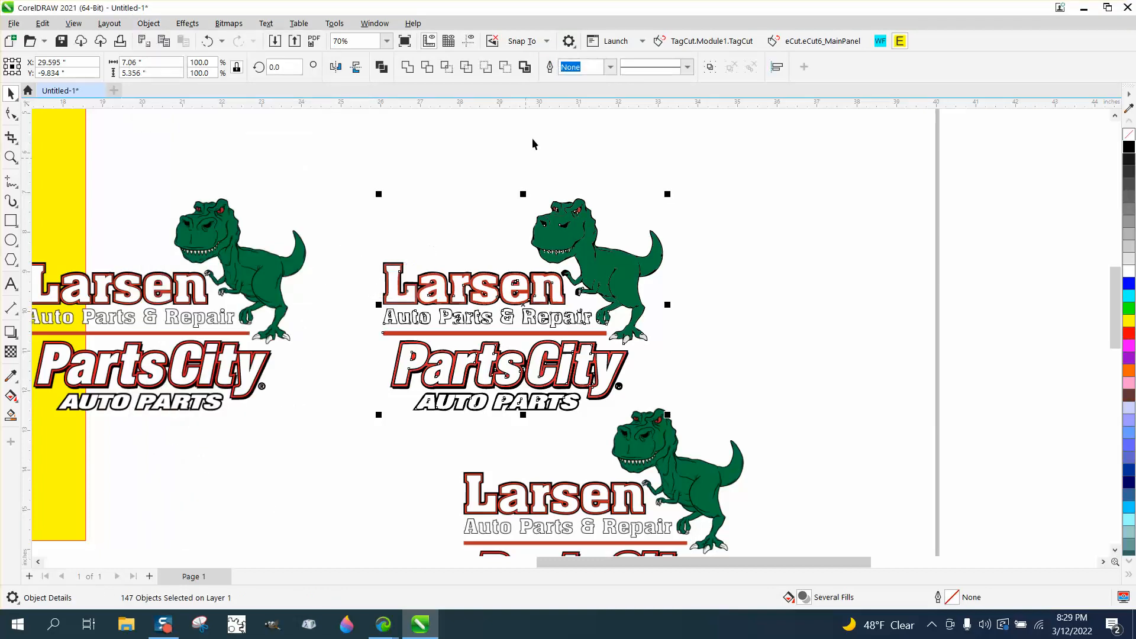
Step: Create a boundary around all the ungrouped traced logo objects and move it 9 inches to the right
{"action": "left_click_drag", "start_coordinate": [348, 176], "coordinate": [680, 420]}
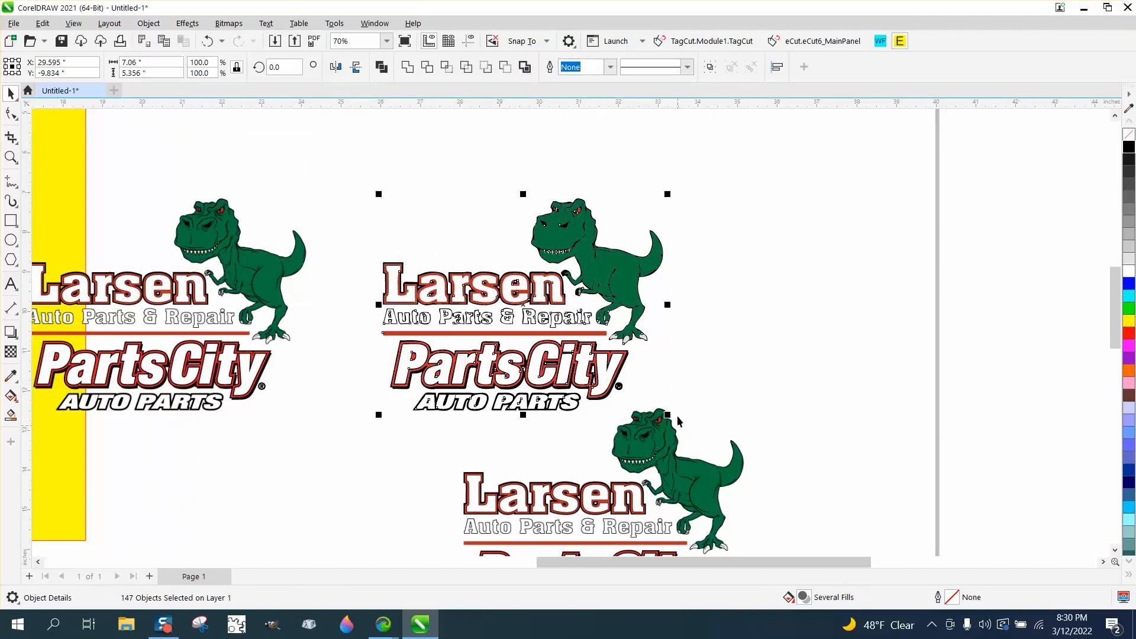
{"action": "left_click", "coordinate": [524, 70]}
{"action": "key", "text": "Right"}
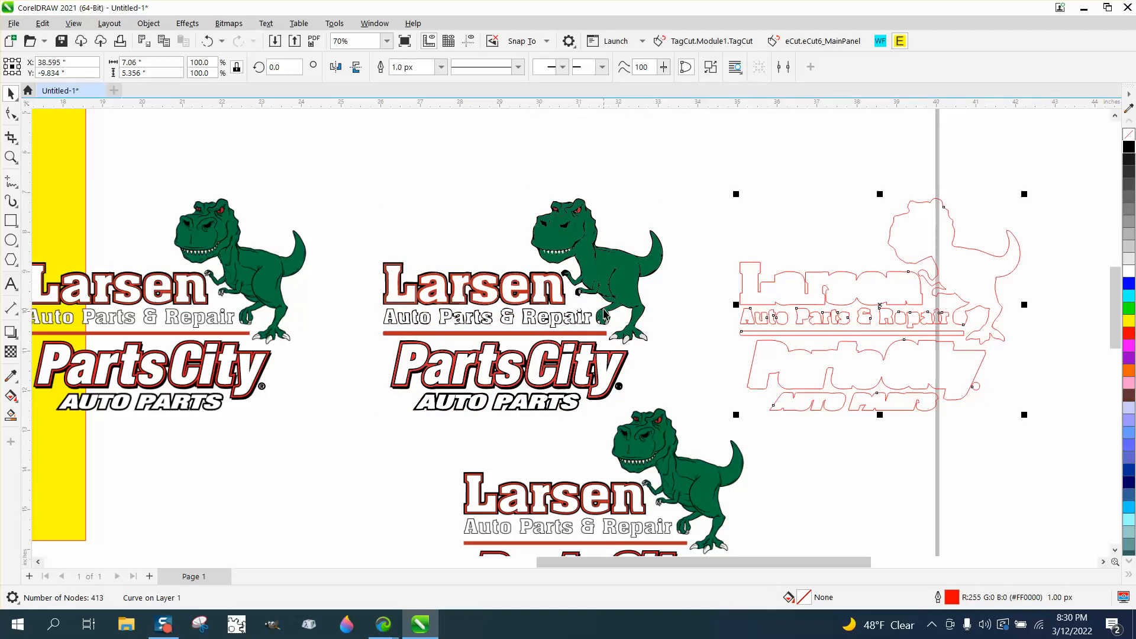
Step: Delete the old red outline beyond the page's right edge
{"action": "scroll", "coordinate": [674, 278], "scroll_direction": "down", "scroll_amount": 1}
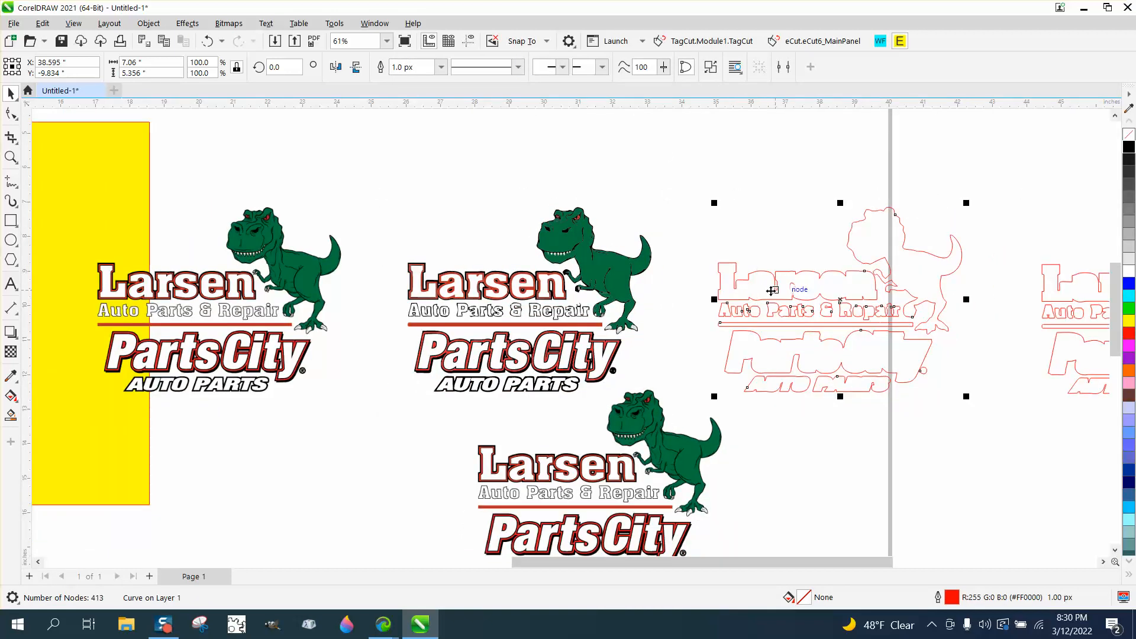
{"action": "left_click", "coordinate": [1056, 286]}
{"action": "key", "text": "Delete"}
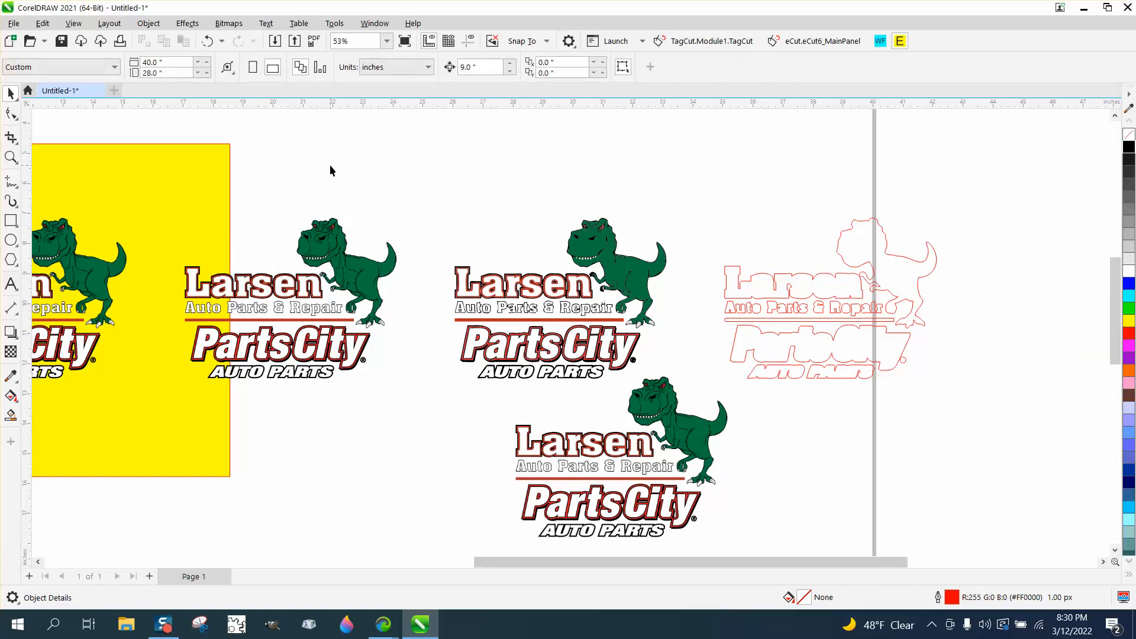
Step: Apply a one-step outside contour with a 0.5-inch offset to the red boundary outline
{"action": "left_click", "coordinate": [773, 291]}
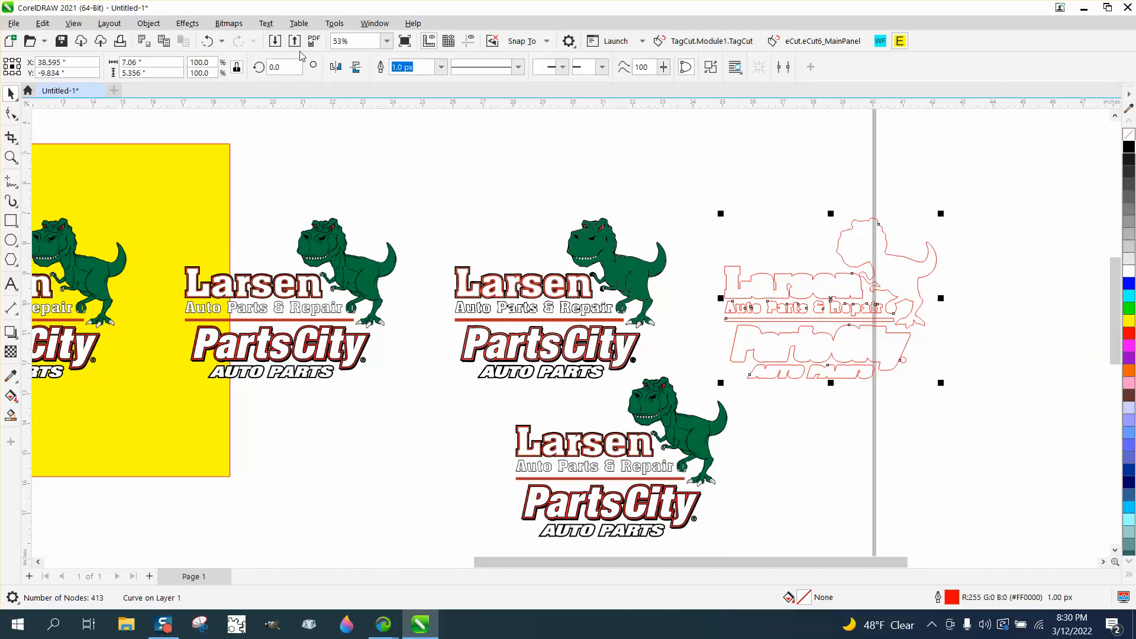
{"action": "left_click", "coordinate": [186, 24]}
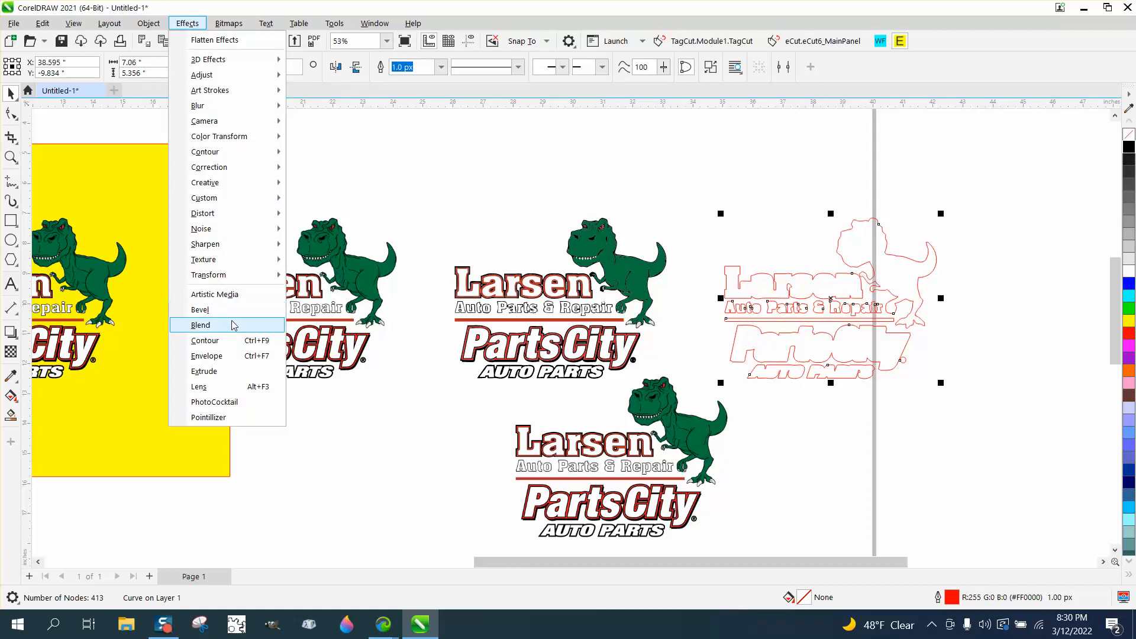
{"action": "left_click", "coordinate": [218, 344]}
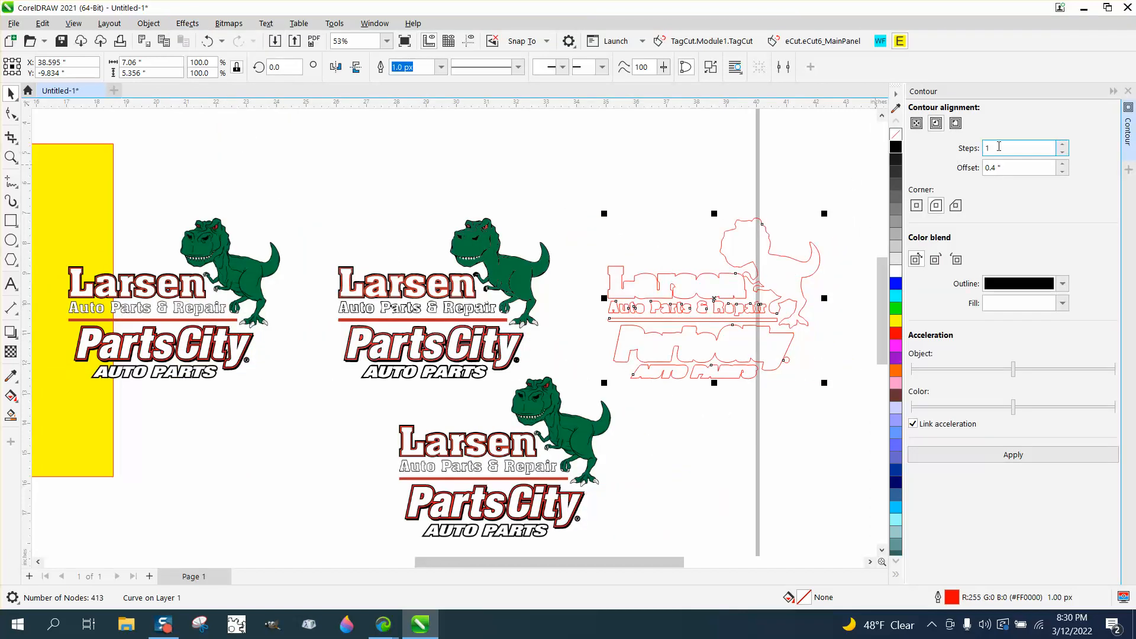
{"action": "left_click", "coordinate": [1006, 167]}
{"action": "double_click", "coordinate": [986, 168]}
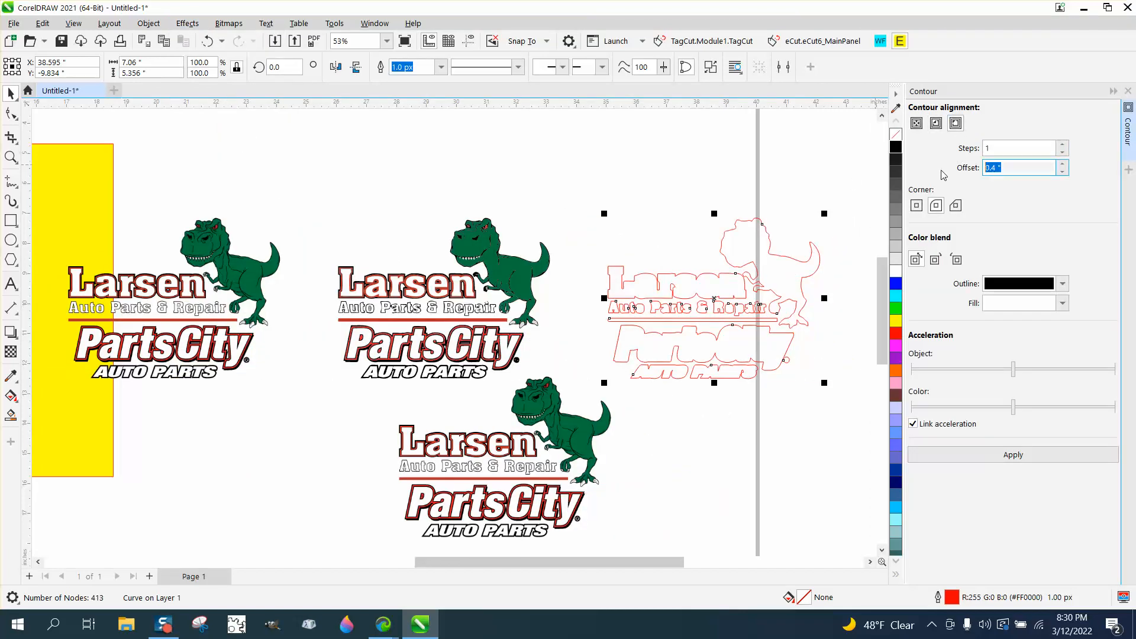
{"action": "key", "text": "BackSpace"}
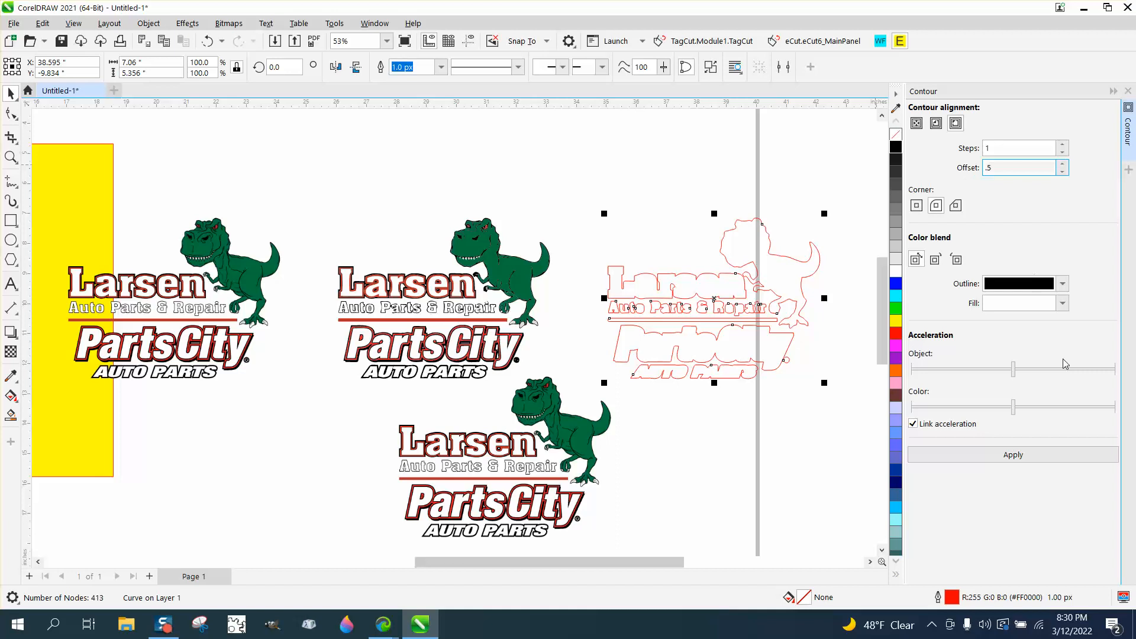
{"action": "left_click", "coordinate": [1035, 456]}
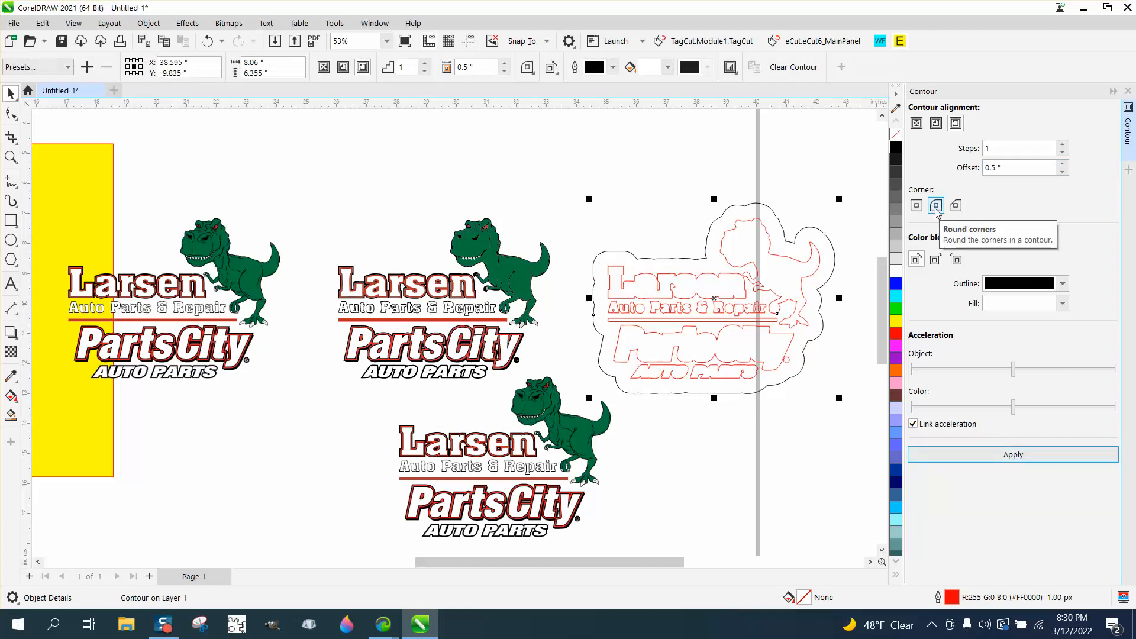
Step: Break the black contour apart from the red boundary outline
{"action": "left_click", "coordinate": [856, 319]}
{"action": "scroll", "coordinate": [868, 320], "scroll_direction": "down", "scroll_amount": 2}
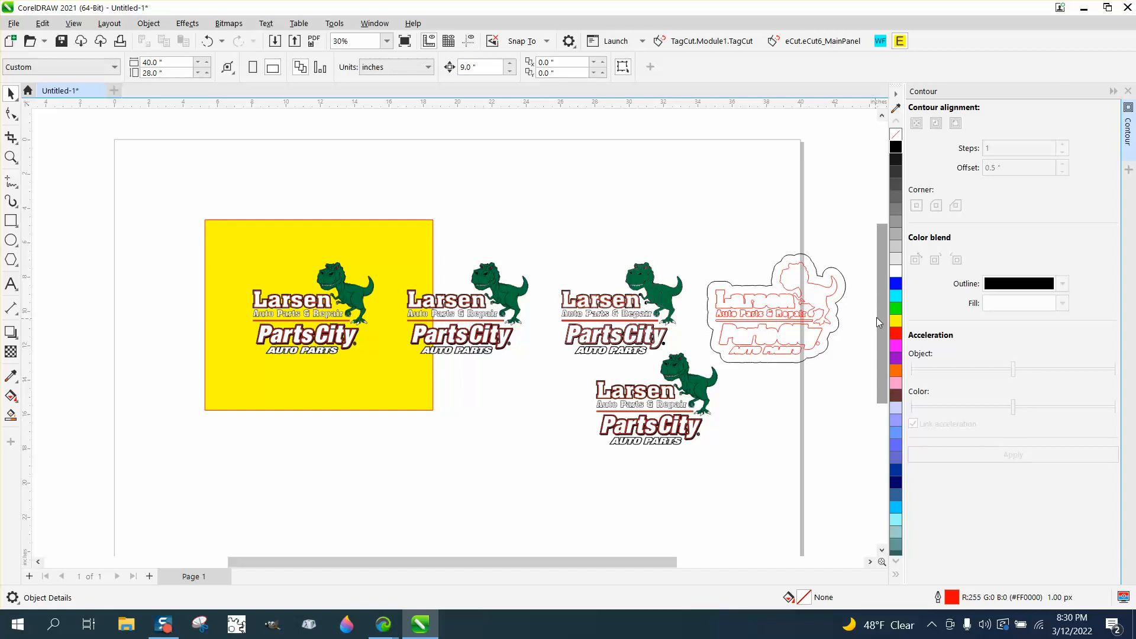
{"action": "left_click", "coordinate": [762, 287]}
{"action": "left_click", "coordinate": [149, 23]}
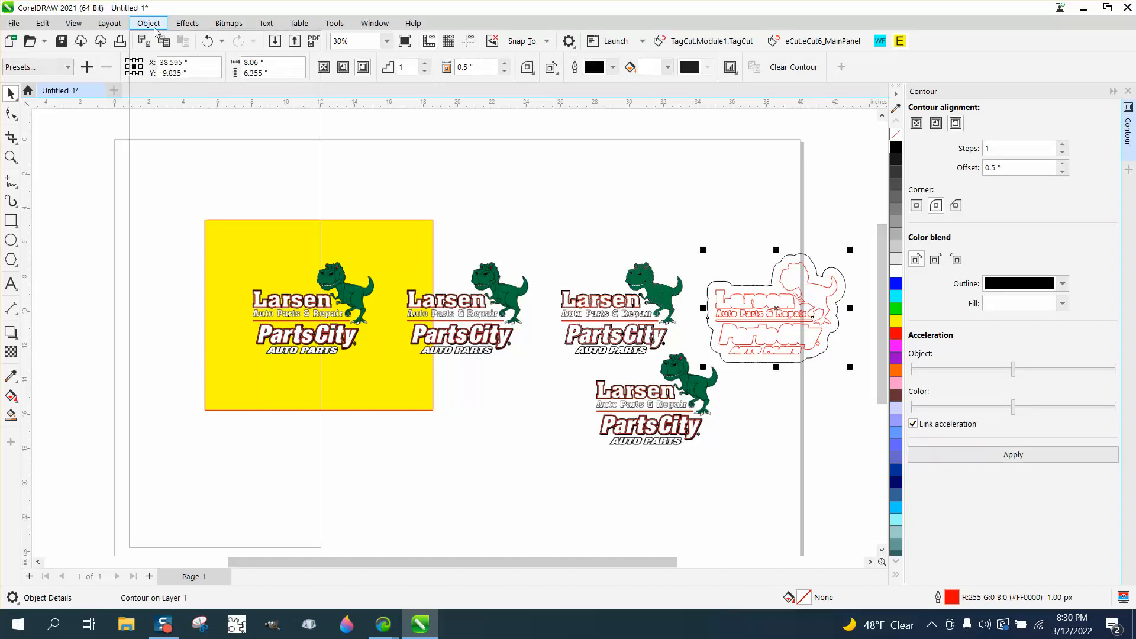
{"action": "left_click", "coordinate": [335, 180]}
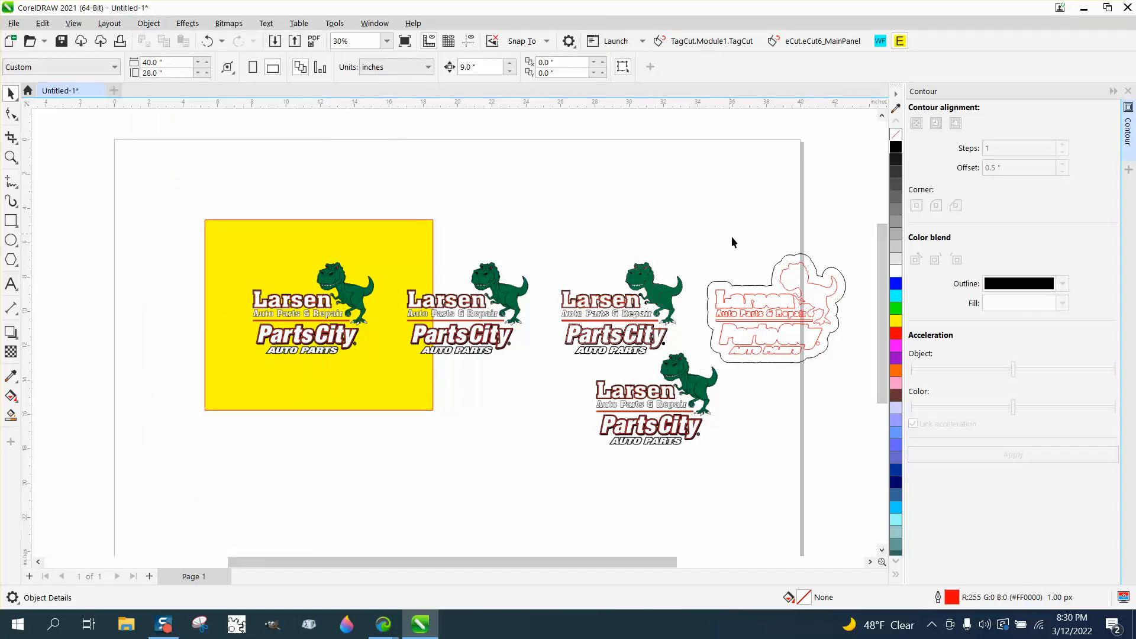
Step: Move the separated contour 27 inches to the left and 9 inches down, and place a duplicate 9 inches further left
{"action": "left_click", "coordinate": [762, 285]}
{"action": "key", "text": "Left"}
{"action": "key", "text": "Left"}
{"action": "key", "text": "Left"}
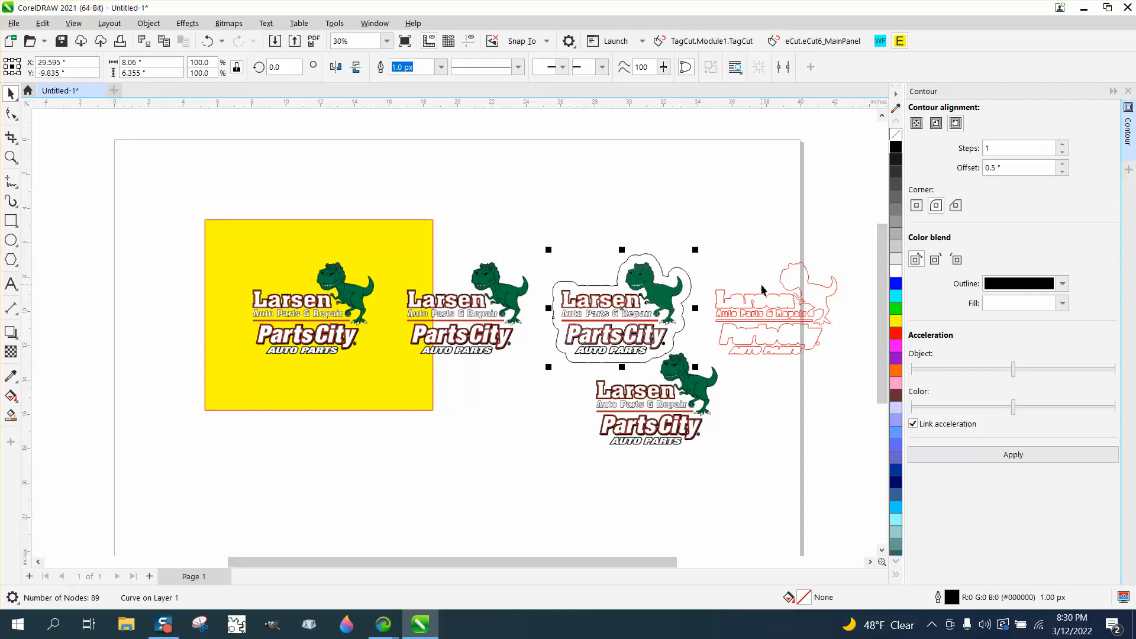
{"action": "key", "text": "Down"}
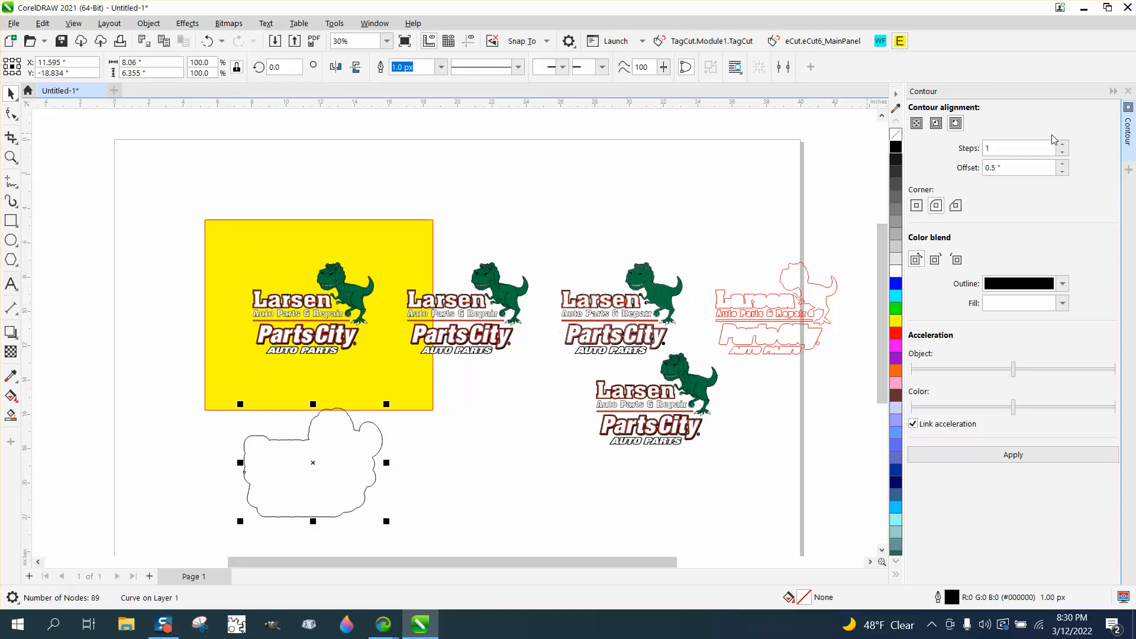
{"action": "key", "text": "KP_Add"}
{"action": "key", "text": "Left"}
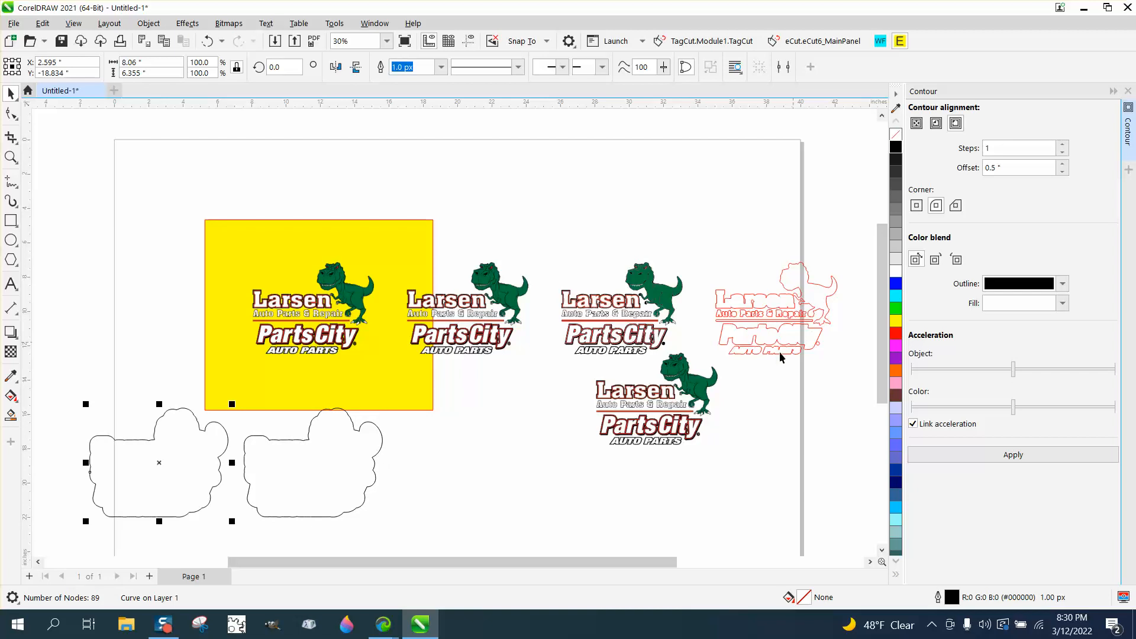
Step: Fill the contour shape below the yellow rectangle with white, remove its outline, and move it 9 inches up over the logo
{"action": "left_click", "coordinate": [362, 448]}
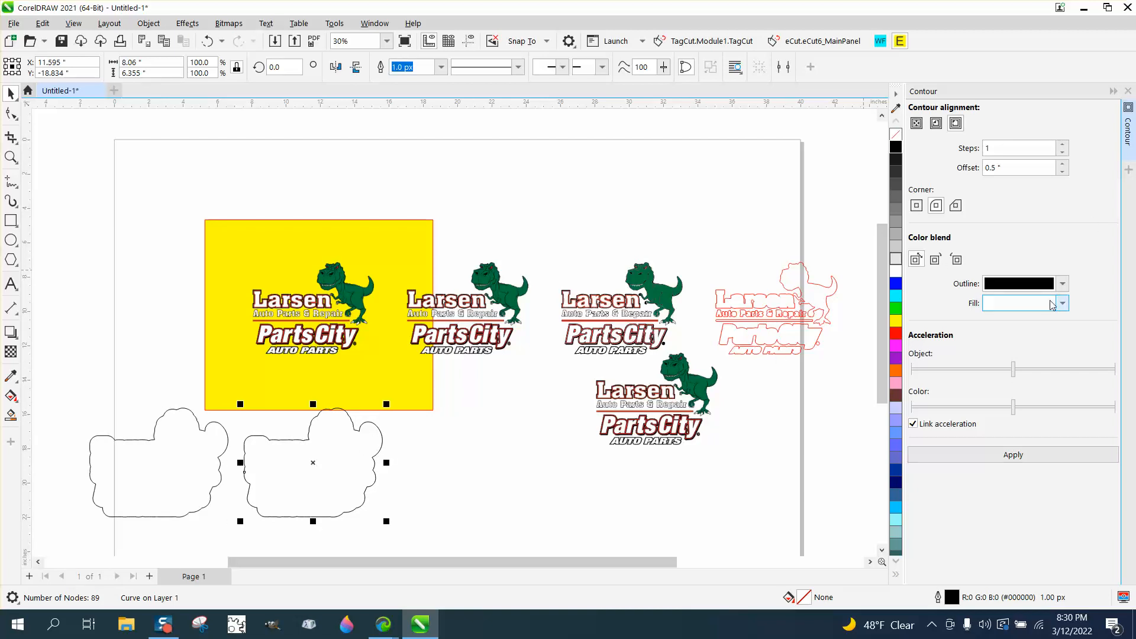
{"action": "left_click", "coordinate": [897, 275]}
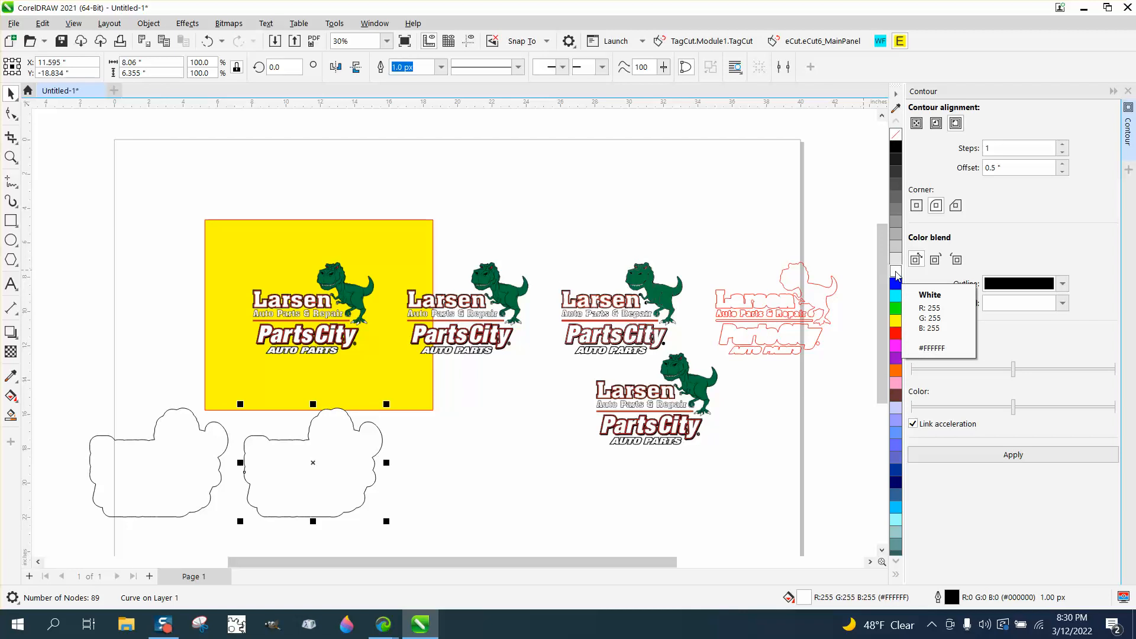
{"action": "right_click", "coordinate": [896, 138]}
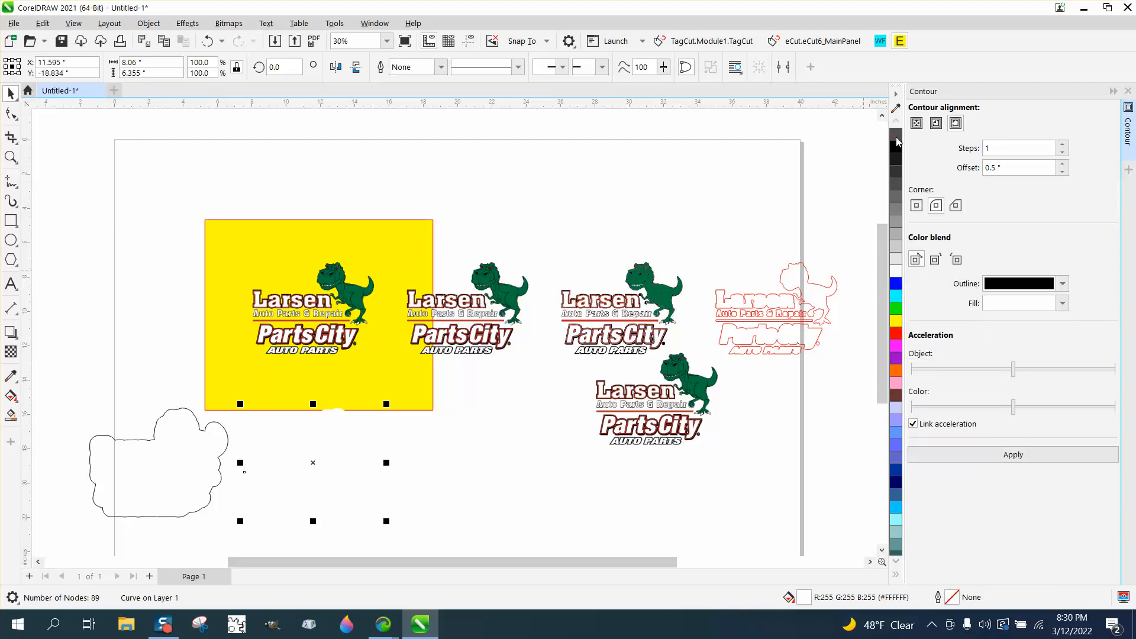
{"action": "key", "text": "Up"}
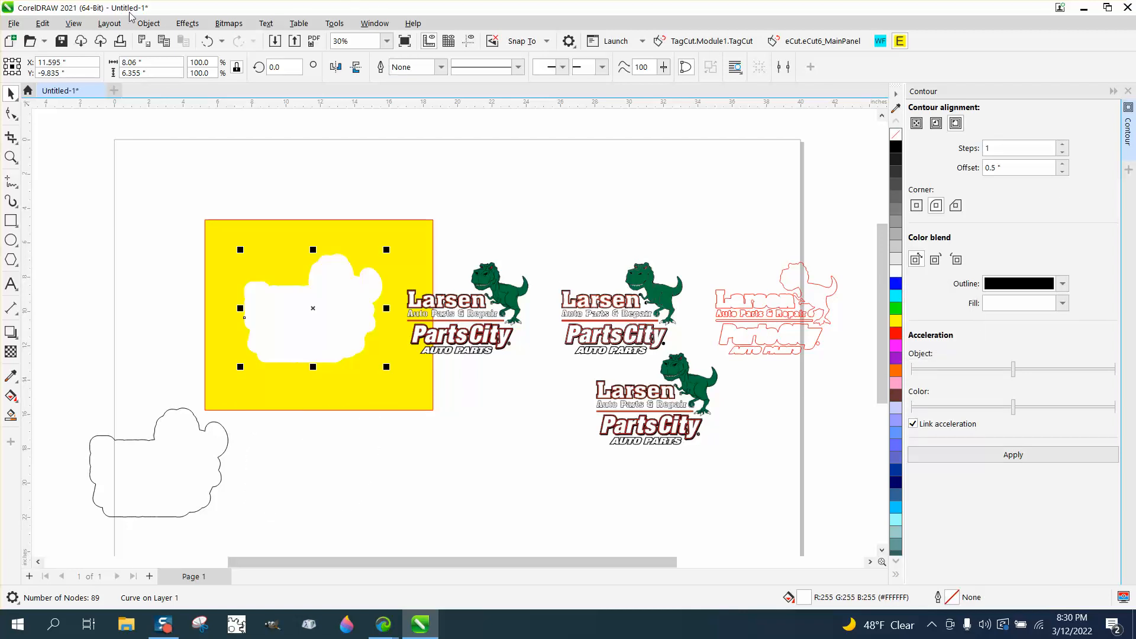
Step: Send the white shape behind the logo, and send the yellow rectangle to the back behind the white shape
{"action": "left_click", "coordinate": [148, 23]}
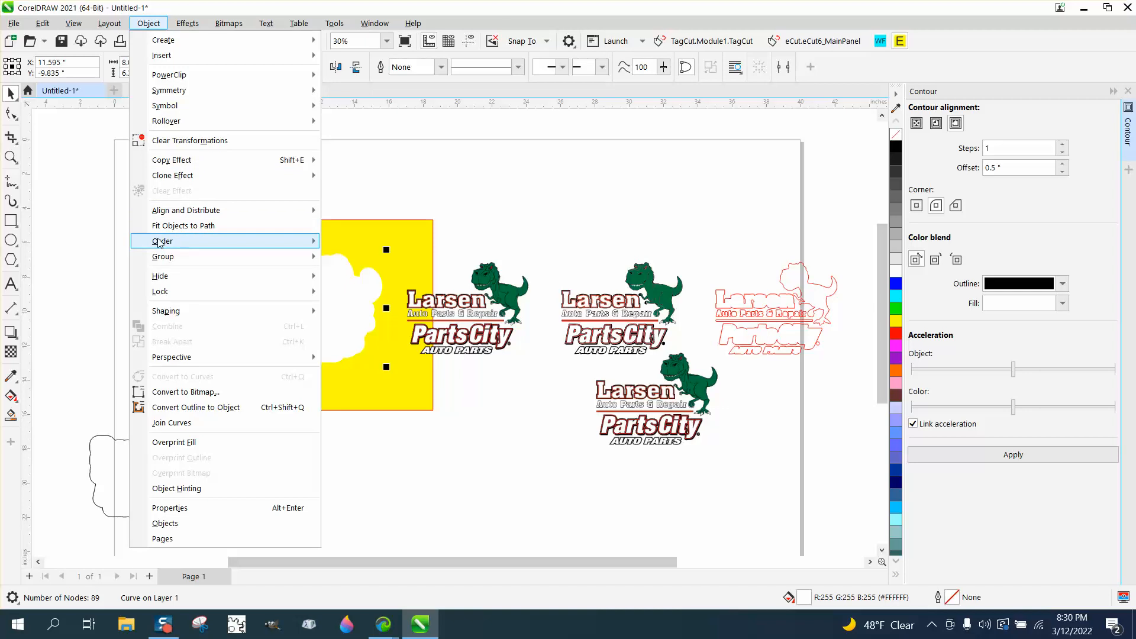
{"action": "mouse_move", "coordinate": [160, 241]}
{"action": "left_click", "coordinate": [378, 258]}
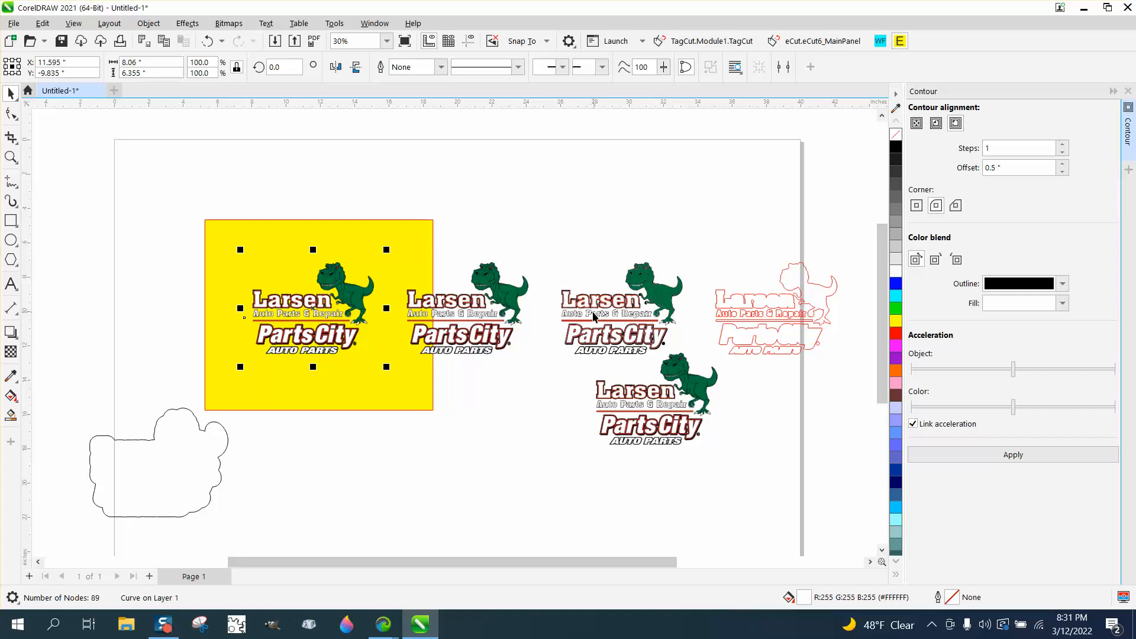
{"action": "left_click", "coordinate": [431, 231]}
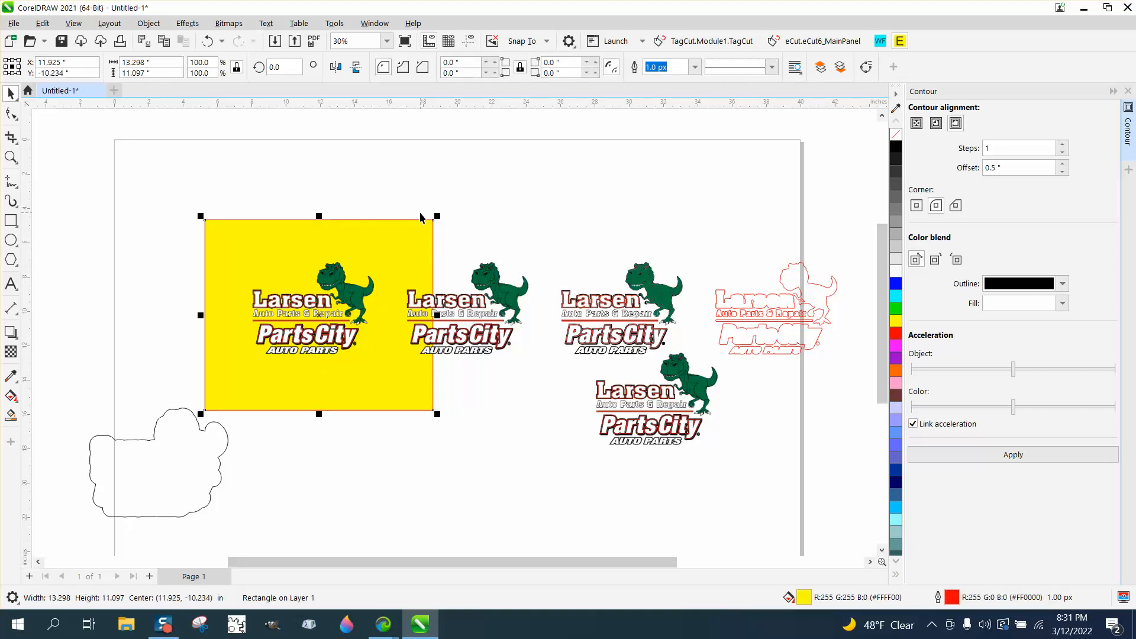
{"action": "left_click", "coordinate": [148, 23]}
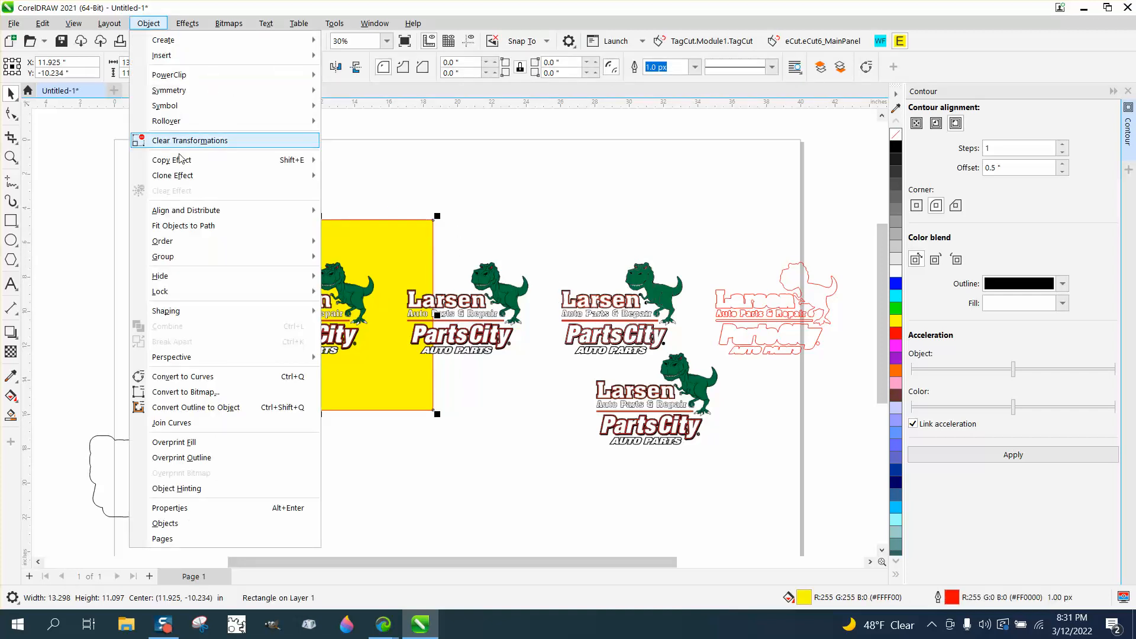
{"action": "mouse_move", "coordinate": [224, 248]}
{"action": "left_click", "coordinate": [384, 259]}
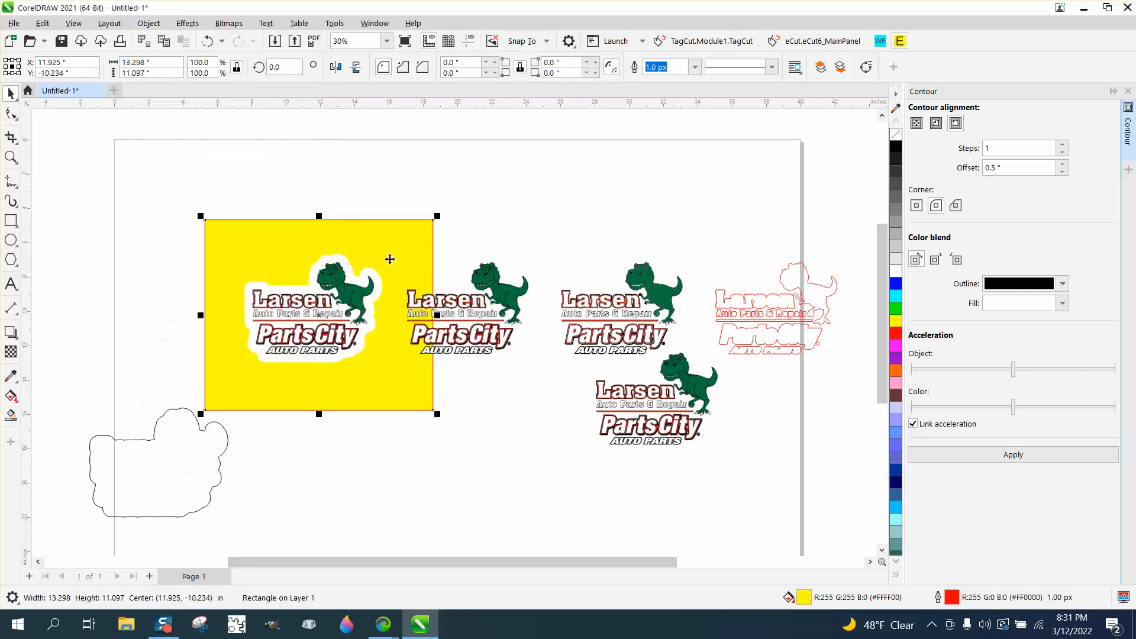
Step: Check the white backing around the logo up close, and move the backing 9 inches down off the logo
{"action": "left_click", "coordinate": [11, 157]}
{"action": "left_click_drag", "start_coordinate": [210, 216], "coordinate": [542, 424]}
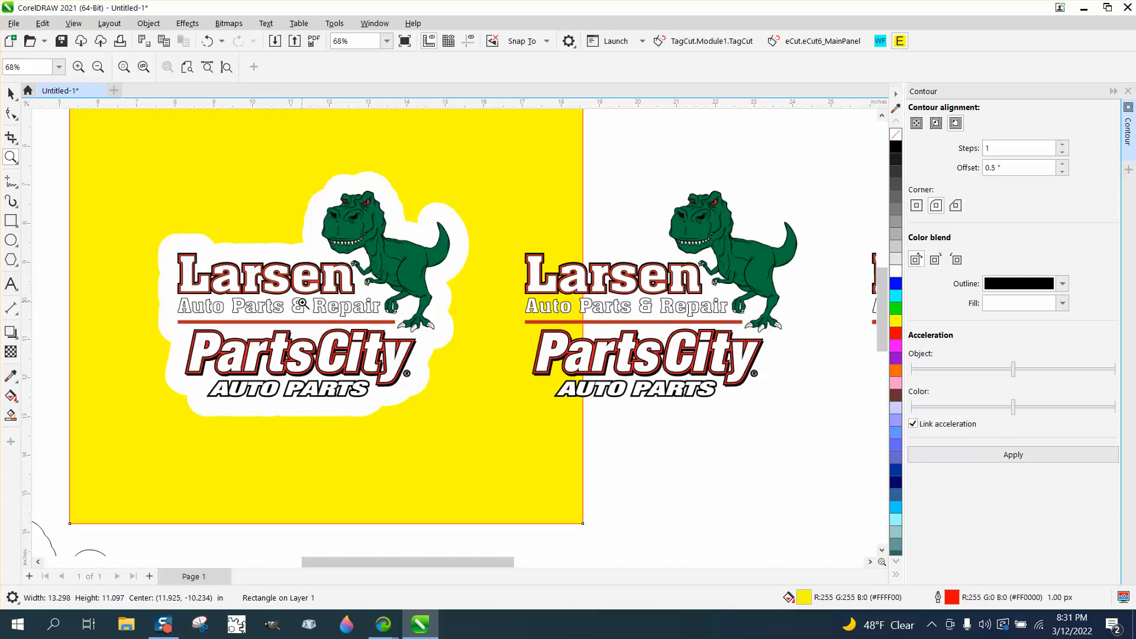
{"action": "scroll", "coordinate": [303, 304], "scroll_direction": "down", "scroll_amount": 3}
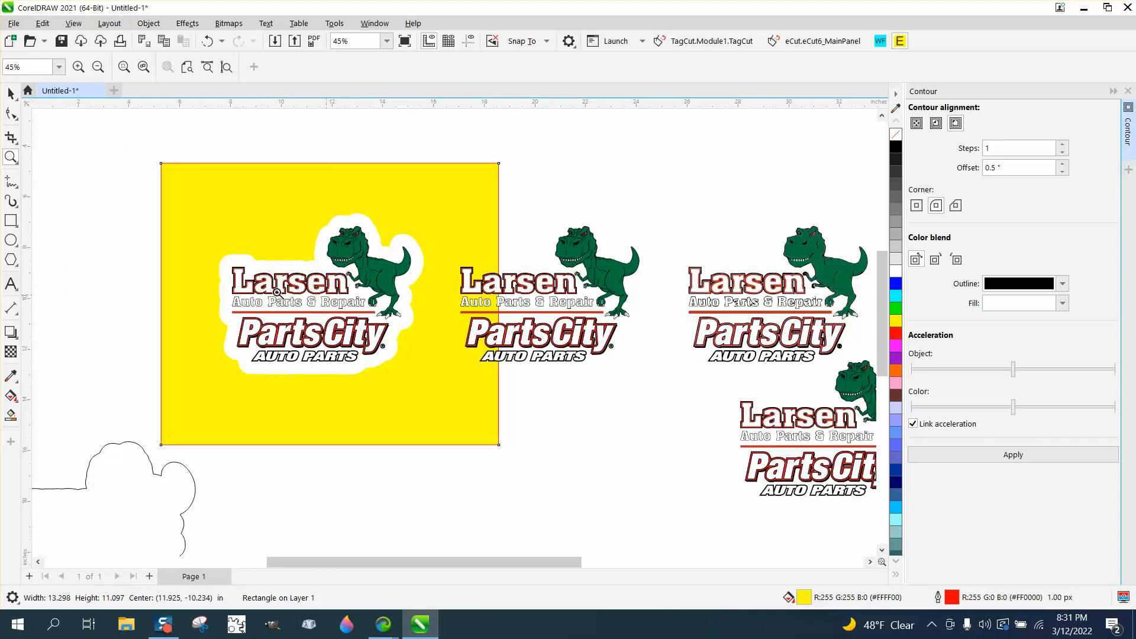
{"action": "left_click_drag", "start_coordinate": [221, 290], "coordinate": [426, 333]}
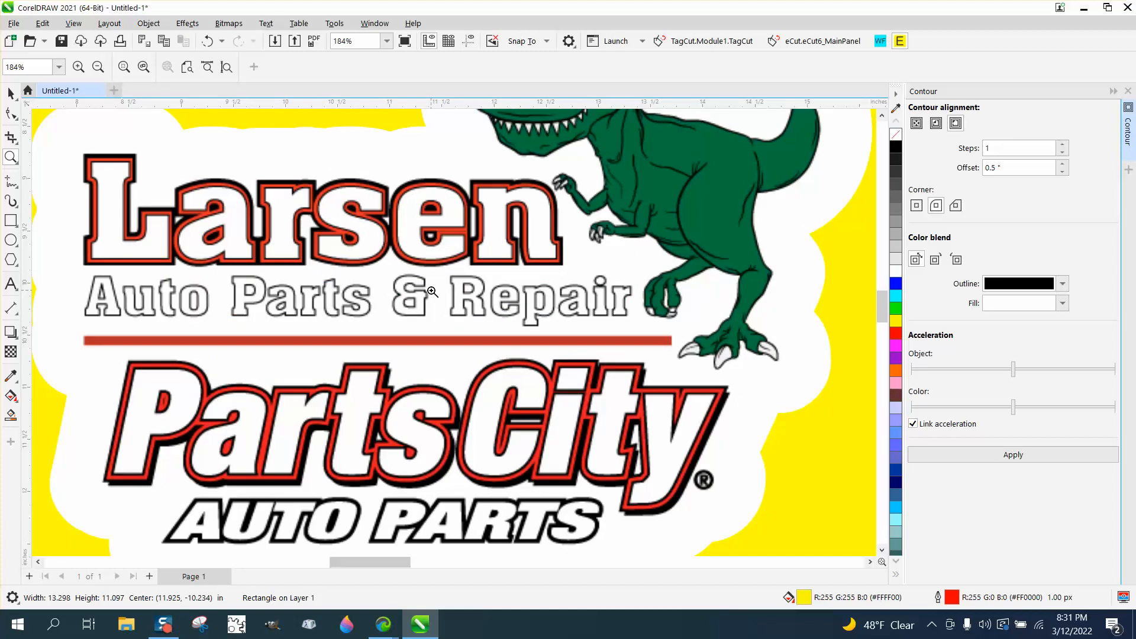
{"action": "scroll", "coordinate": [492, 285], "scroll_direction": "down", "scroll_amount": 5}
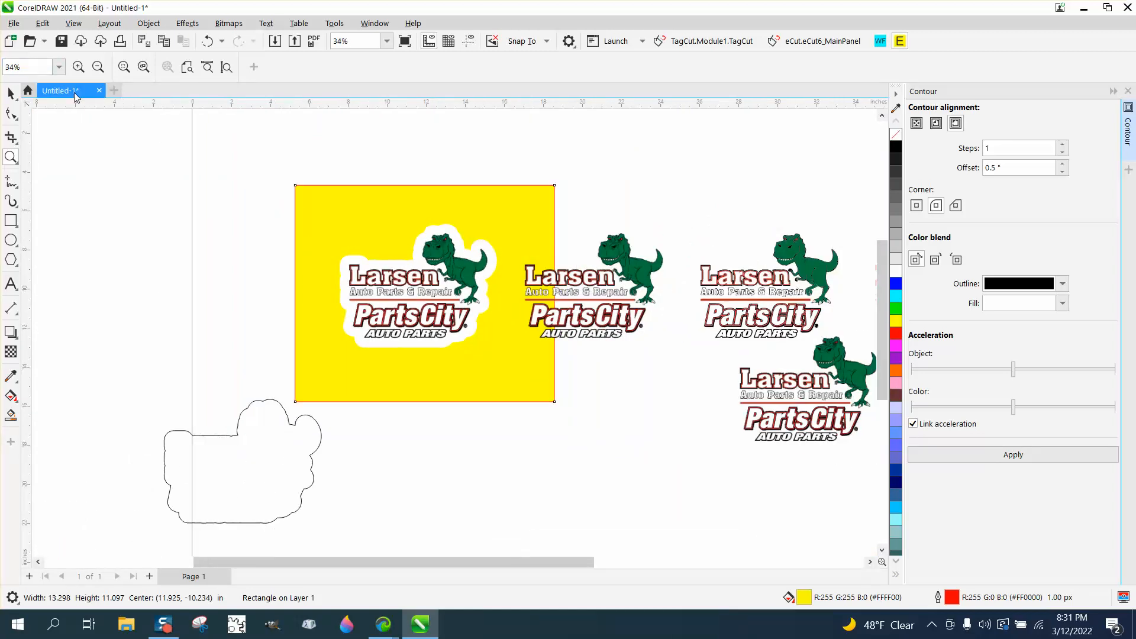
{"action": "left_click", "coordinate": [12, 94]}
{"action": "left_click", "coordinate": [241, 144]}
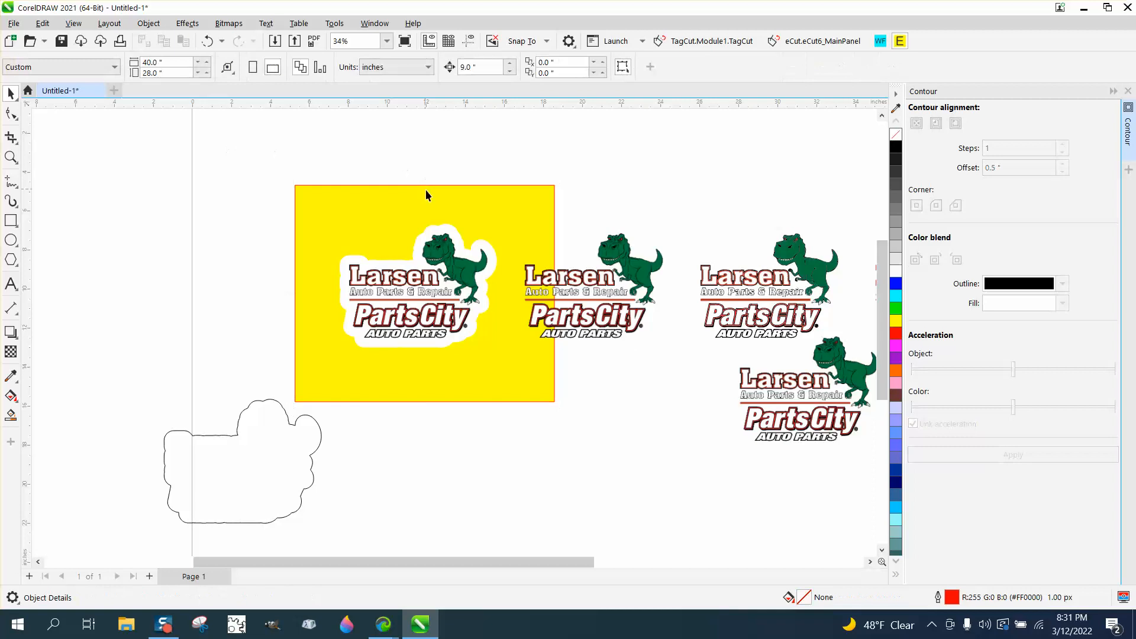
{"action": "left_click", "coordinate": [440, 227]}
{"action": "key", "text": "Down"}
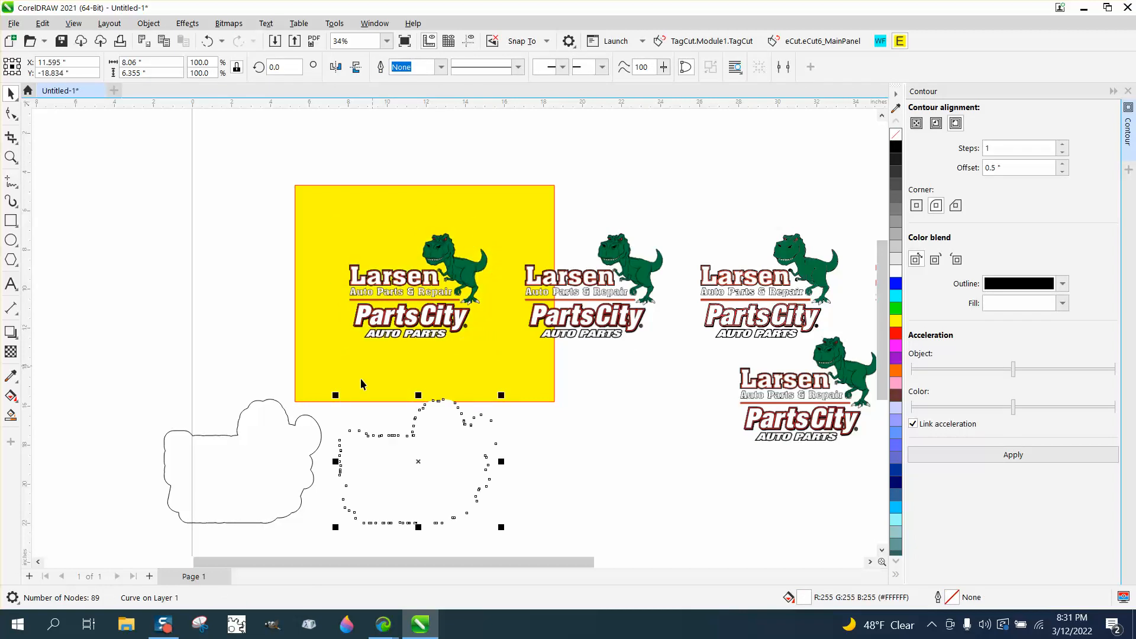
{"action": "left_click", "coordinate": [383, 438]}
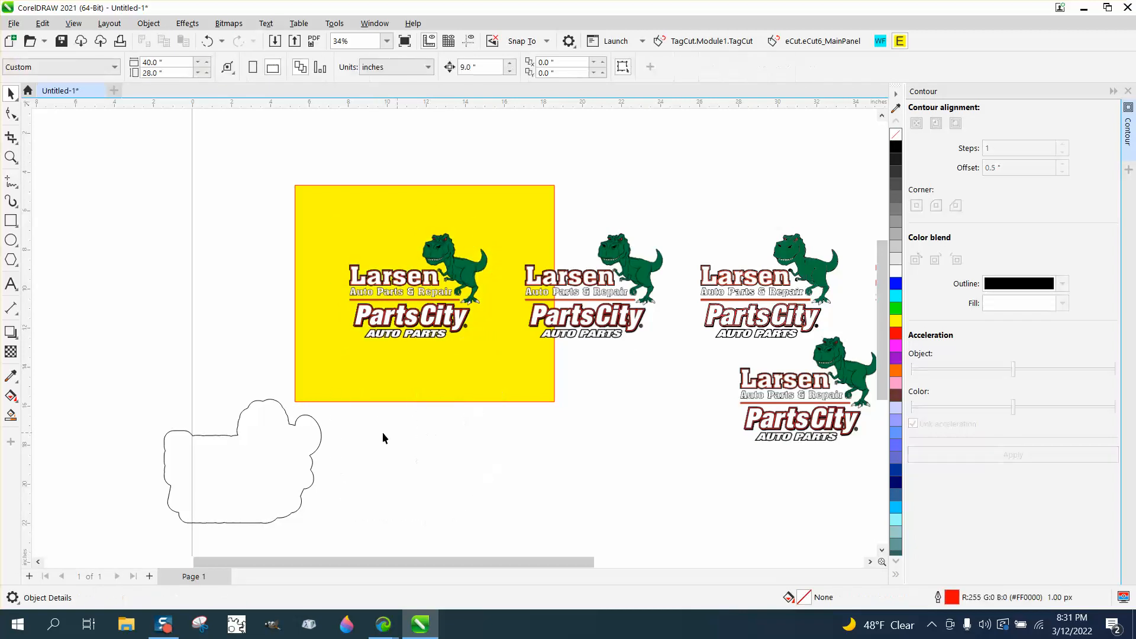
Step: Apply a one-step inside contour with a 0.4-inch offset to the duplicate black outline
{"action": "left_click", "coordinate": [307, 444]}
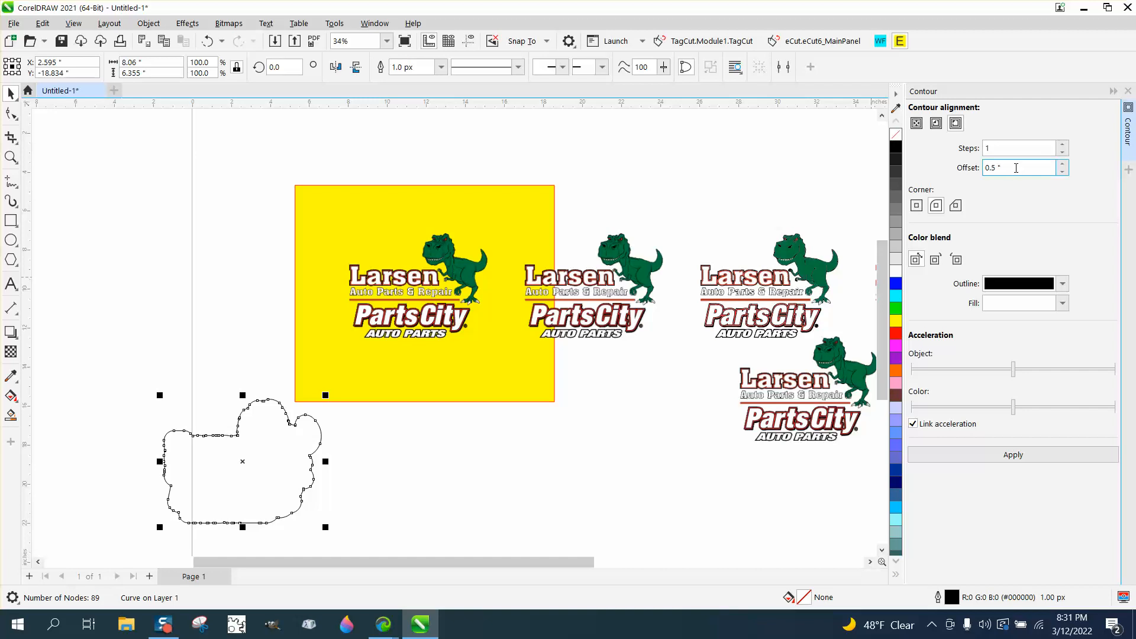
{"action": "left_click", "coordinate": [938, 124]}
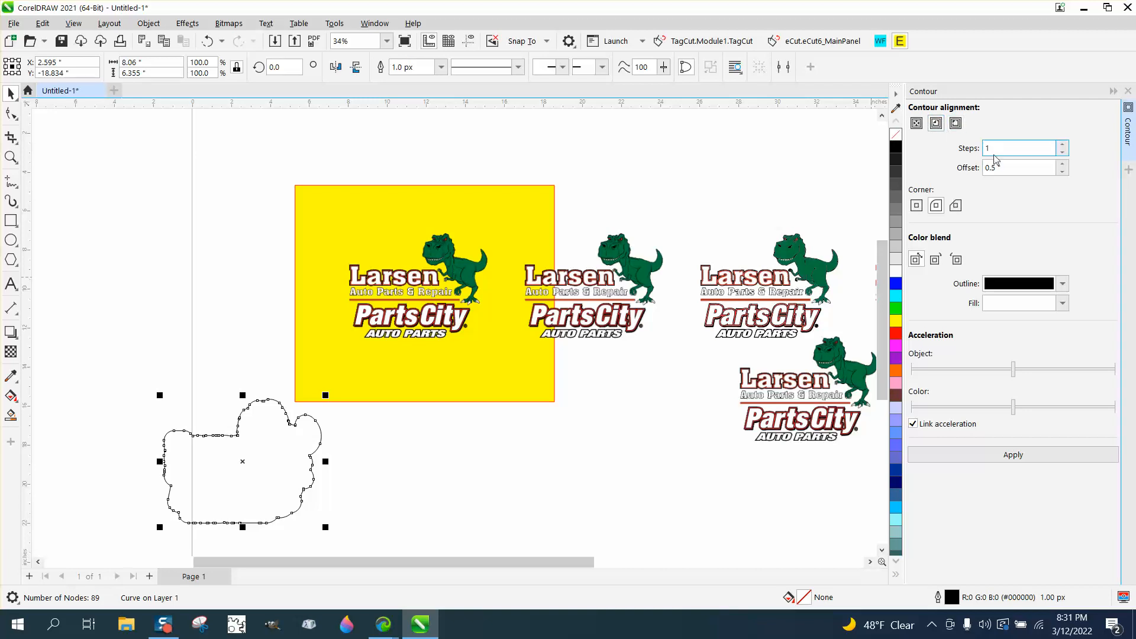
{"action": "left_click_drag", "start_coordinate": [1008, 171], "coordinate": [992, 174]}
{"action": "type", "text": ".4"}
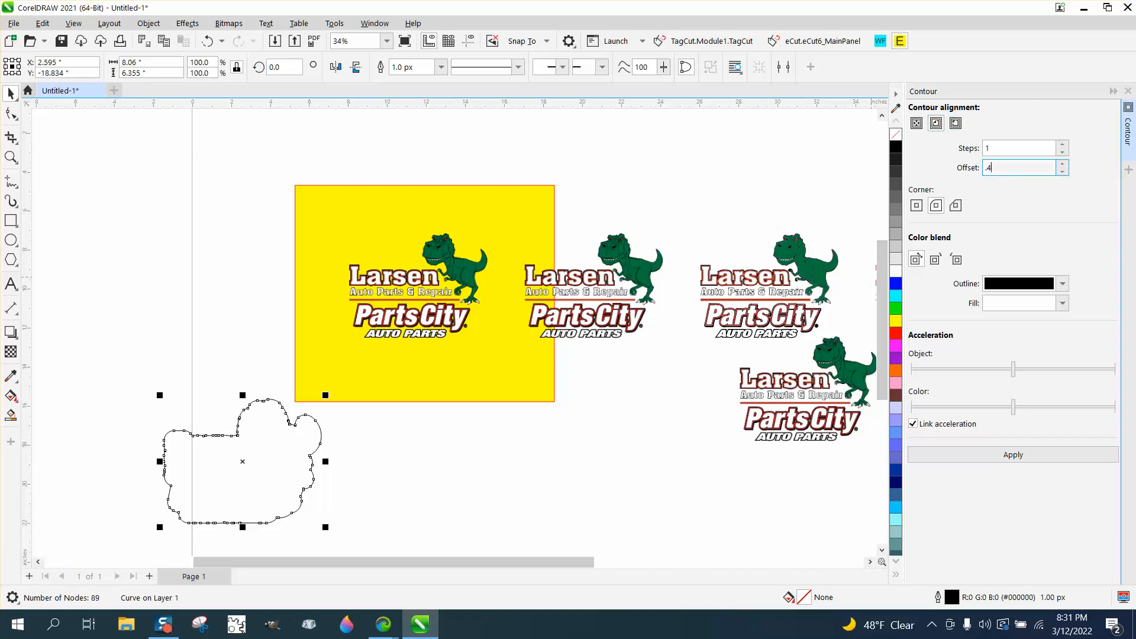
{"action": "left_click", "coordinate": [1015, 458]}
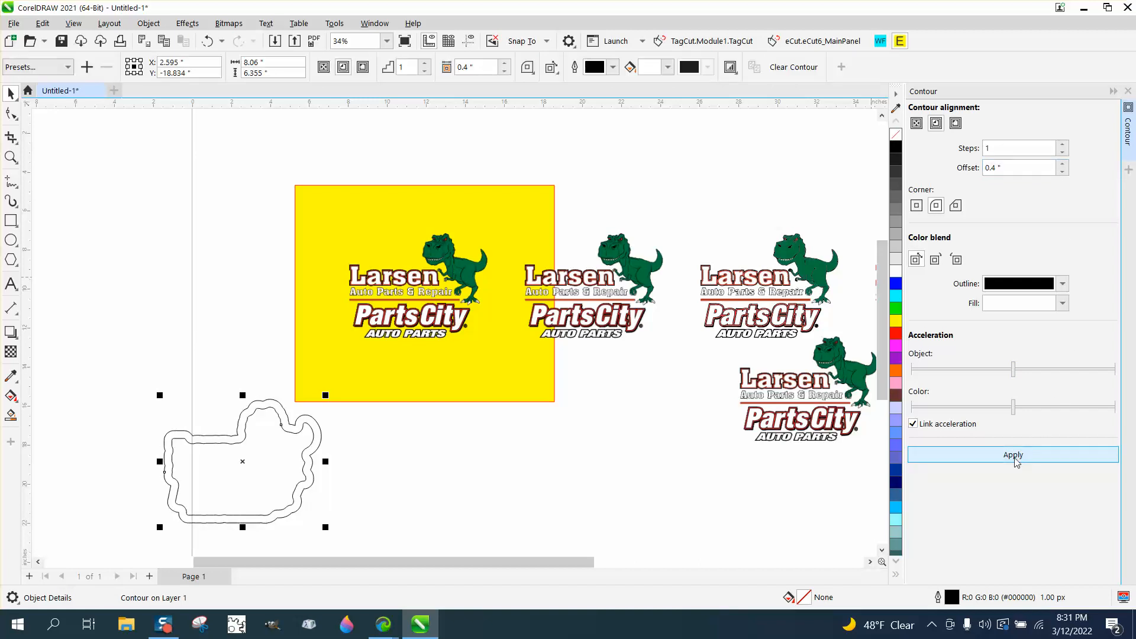
Step: Break the inside contour apart and move the inner outline 9 inches to the right
{"action": "left_click", "coordinate": [148, 23]}
{"action": "left_click", "coordinate": [204, 341]}
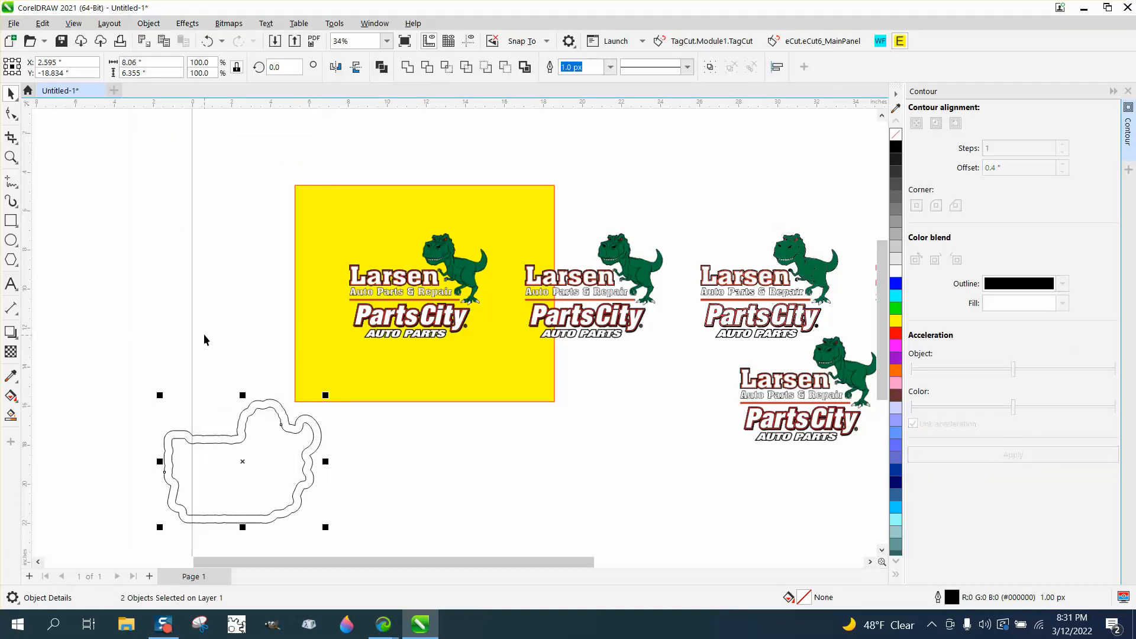
{"action": "left_click", "coordinate": [261, 365]}
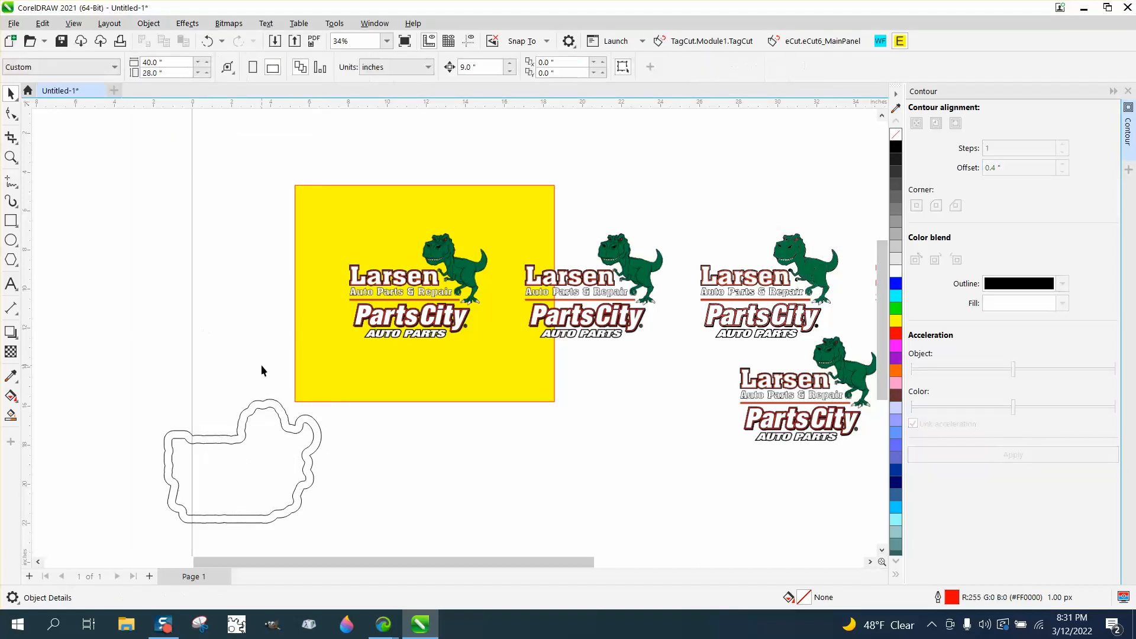
{"action": "left_click", "coordinate": [282, 425]}
{"action": "key", "text": "Right"}
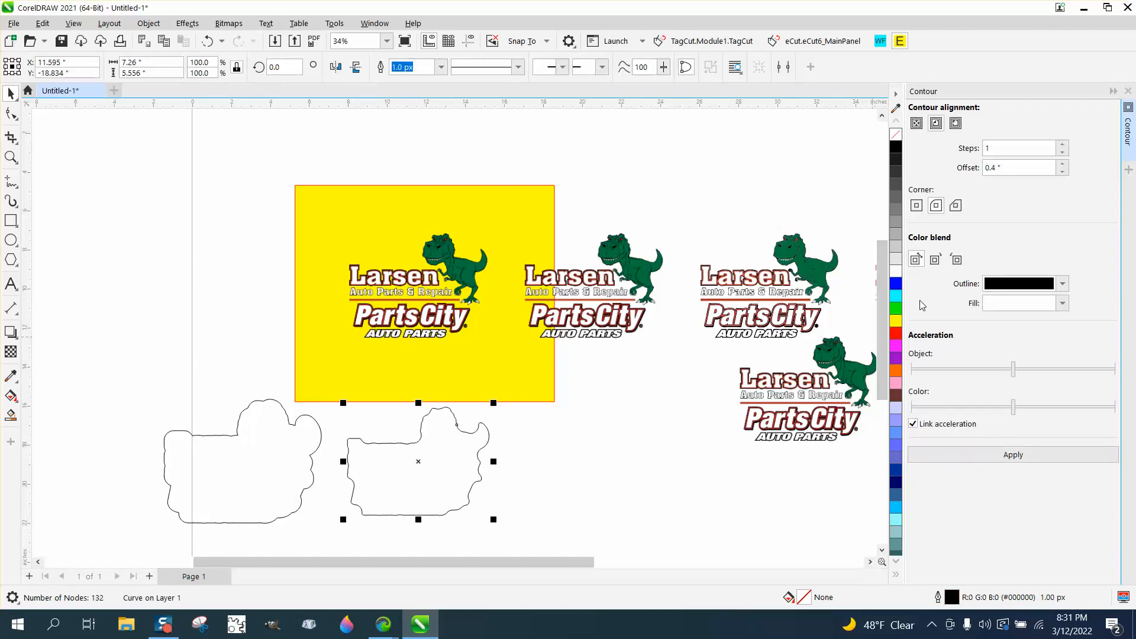
Step: Fill the inner contour shape with white, remove its outline, and move it 9 inches up over the logo on yellow
{"action": "left_click", "coordinate": [894, 274]}
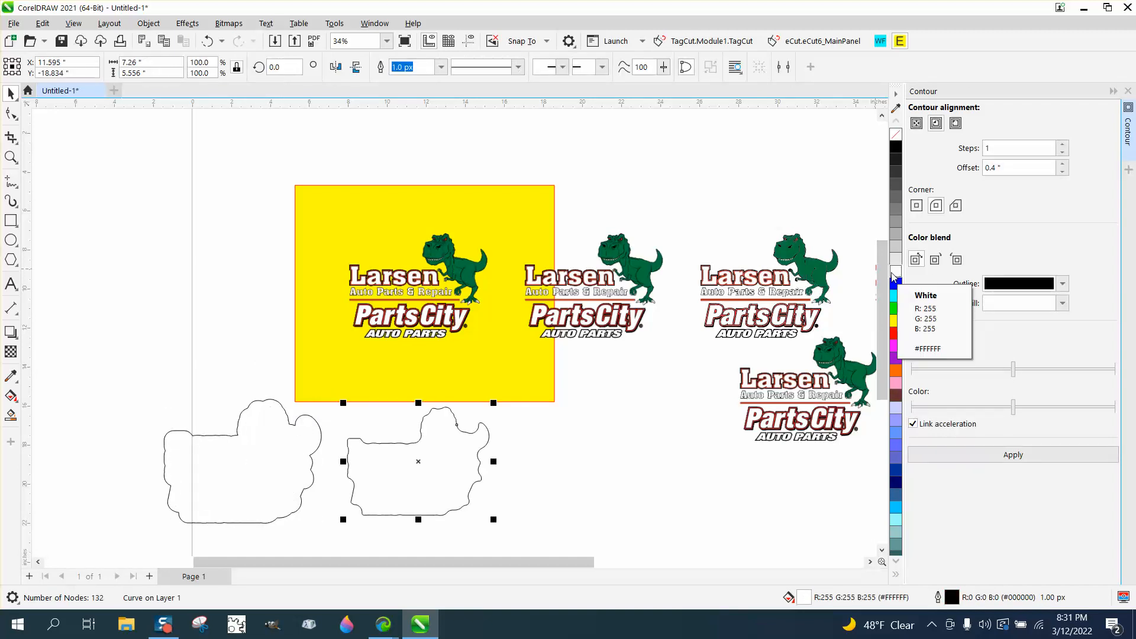
{"action": "right_click", "coordinate": [896, 136]}
{"action": "key", "text": "Up"}
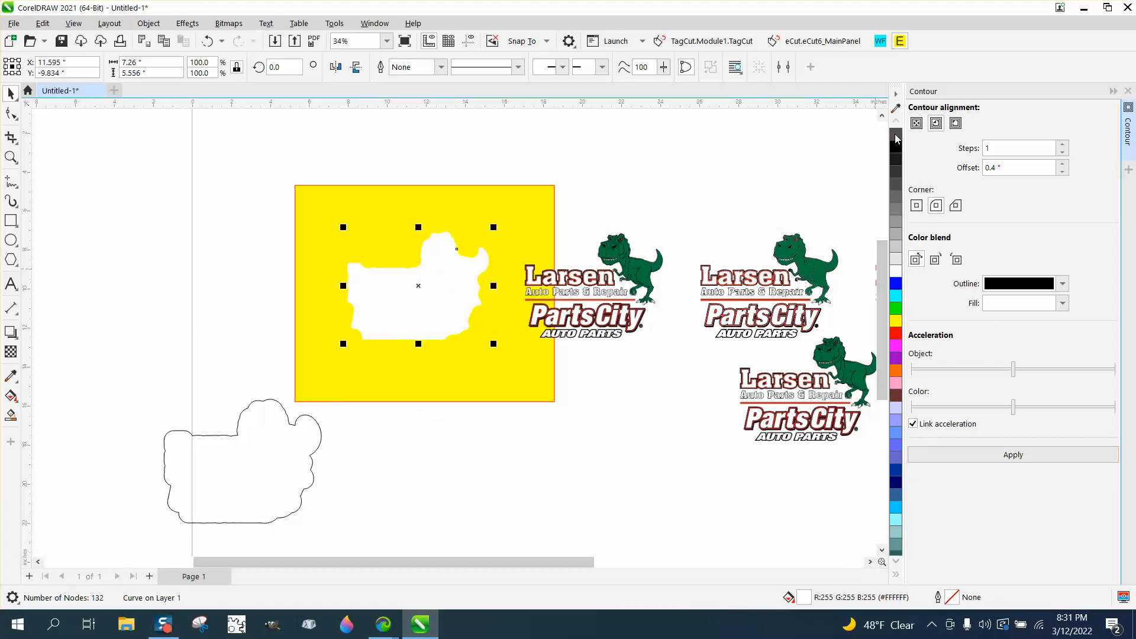
Step: Send the white shape to the back of the page, and send the yellow rectangle to the back behind it
{"action": "left_click", "coordinate": [149, 23]}
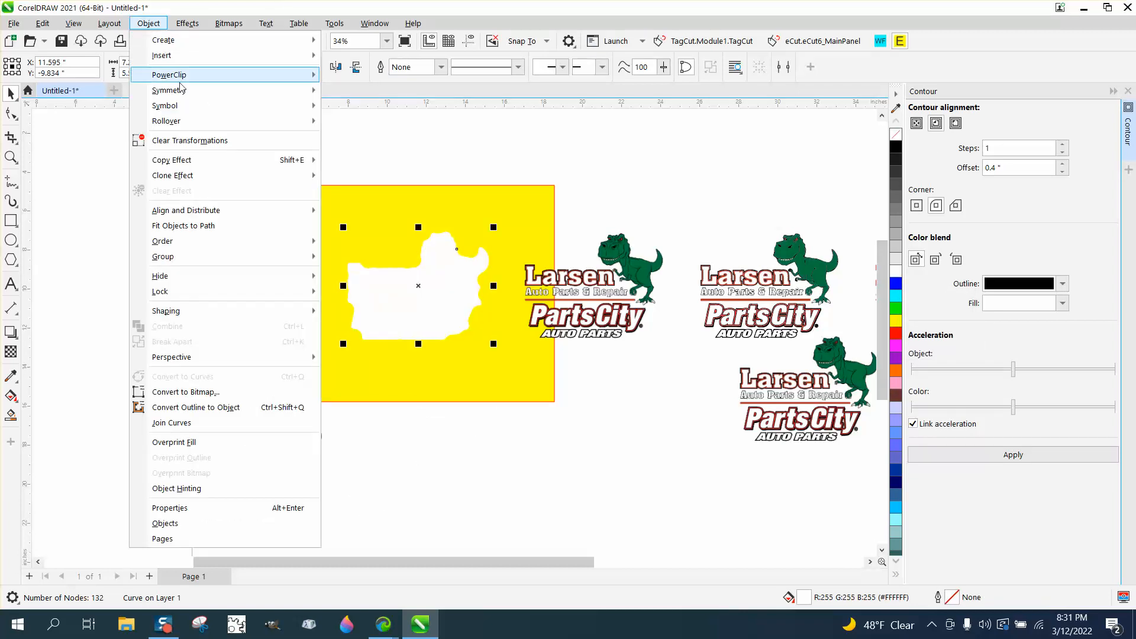
{"action": "mouse_move", "coordinate": [284, 241]}
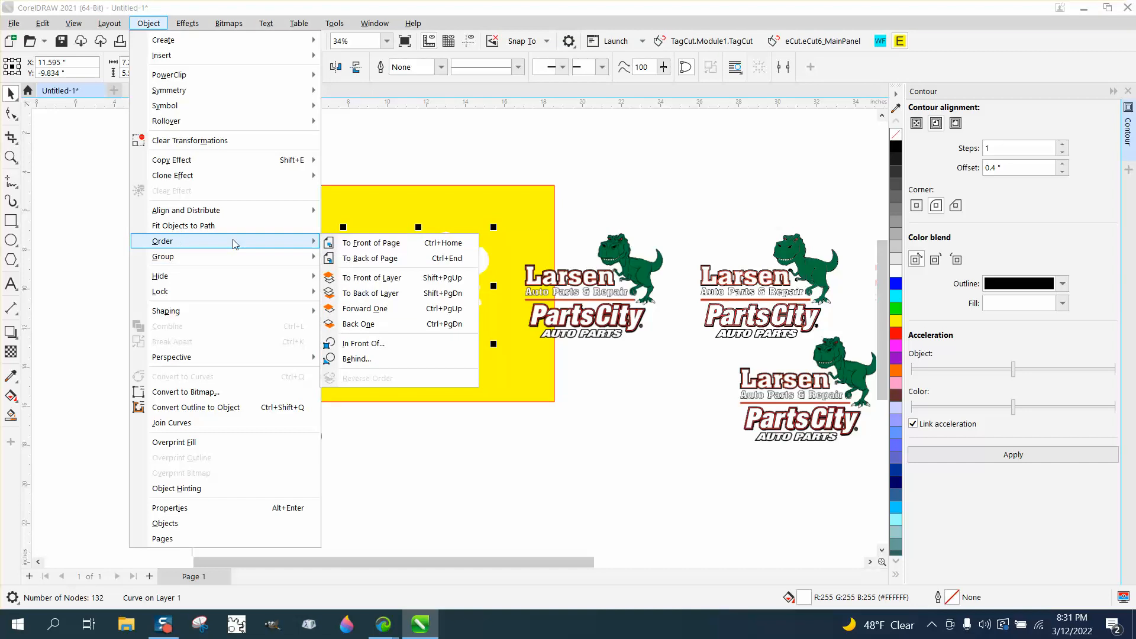
{"action": "left_click", "coordinate": [346, 259]}
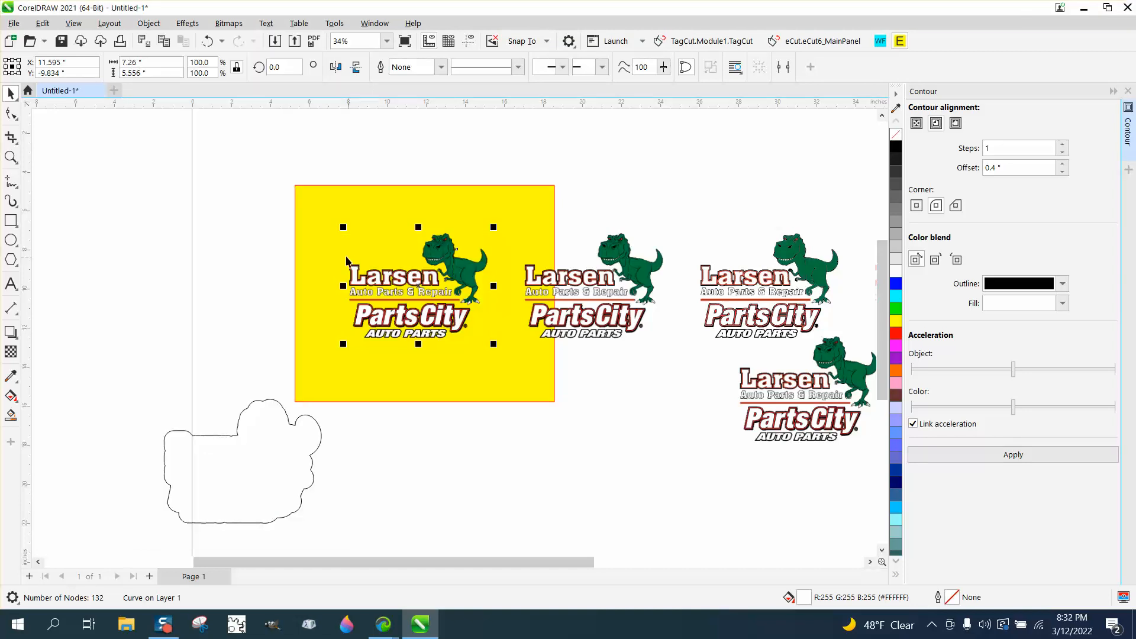
{"action": "left_click", "coordinate": [336, 194]}
{"action": "left_click", "coordinate": [153, 27]}
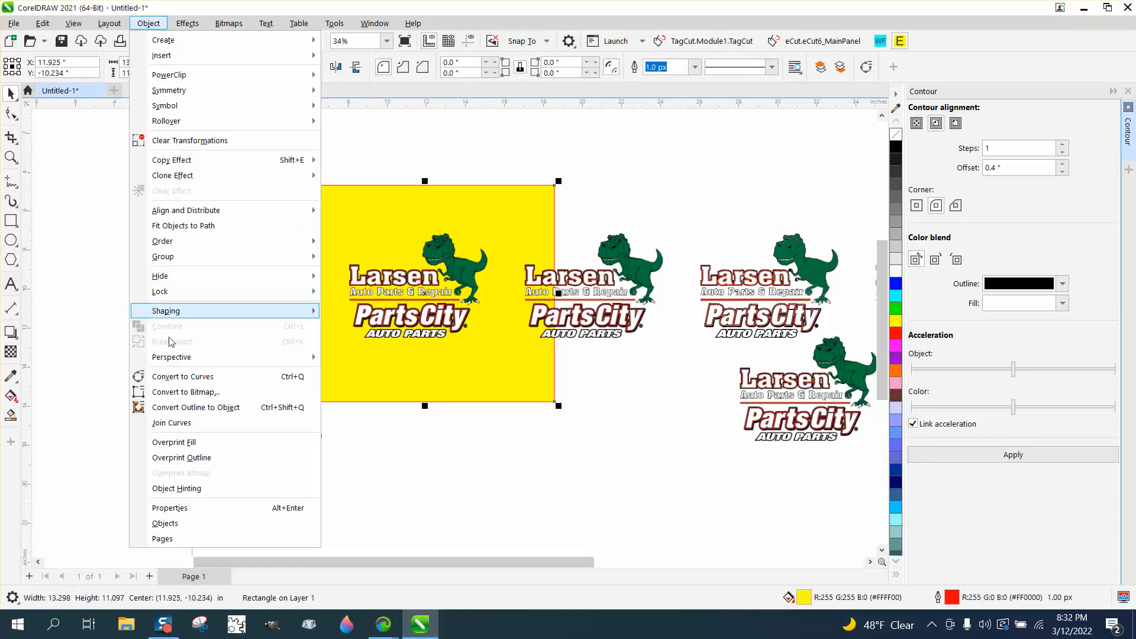
{"action": "mouse_move", "coordinate": [175, 262]}
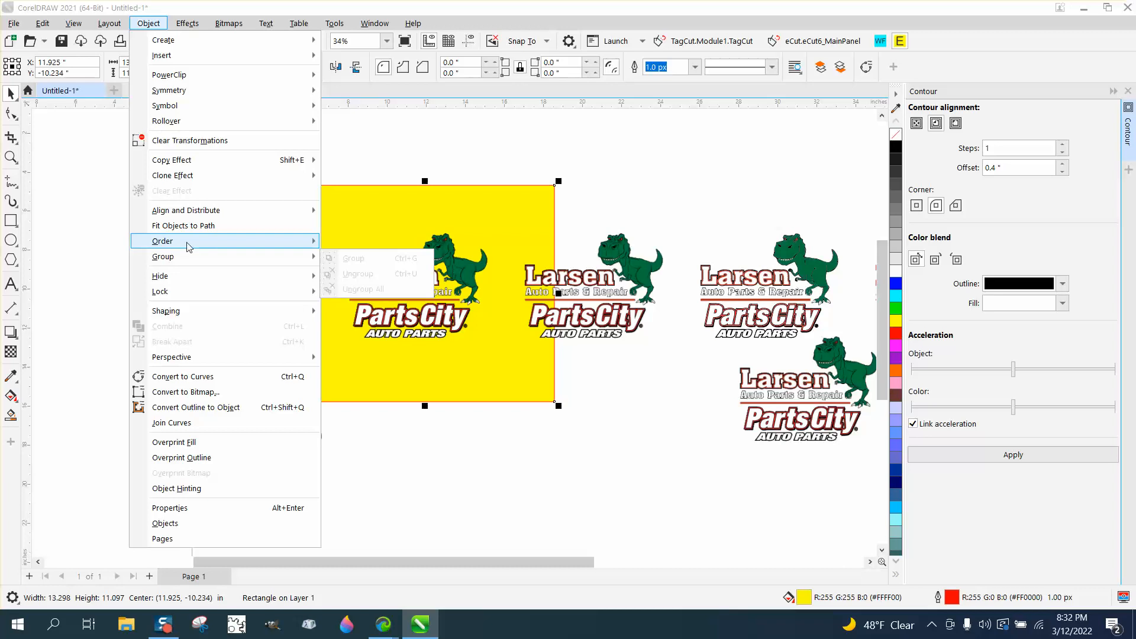
{"action": "mouse_move", "coordinate": [296, 240]}
{"action": "left_click", "coordinate": [346, 258]}
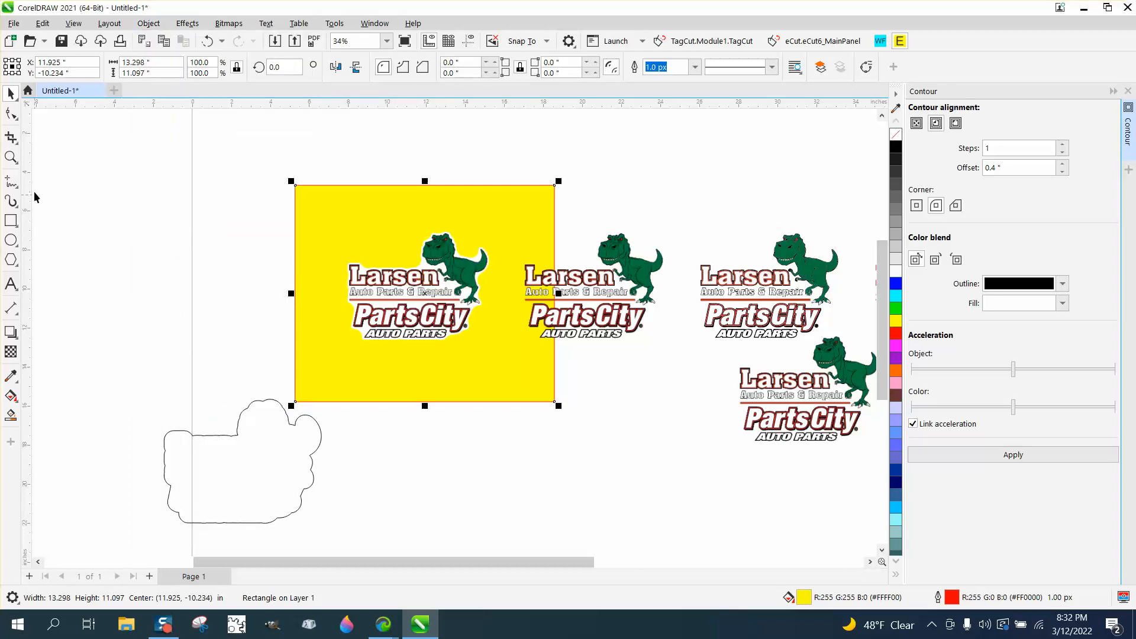
Step: Examine the narrower white backing around the logo on yellow, and inspect the neighbouring bitmap logo's dinosaur and lettering up close
{"action": "left_click", "coordinate": [11, 157]}
{"action": "left_click_drag", "start_coordinate": [333, 238], "coordinate": [569, 342]}
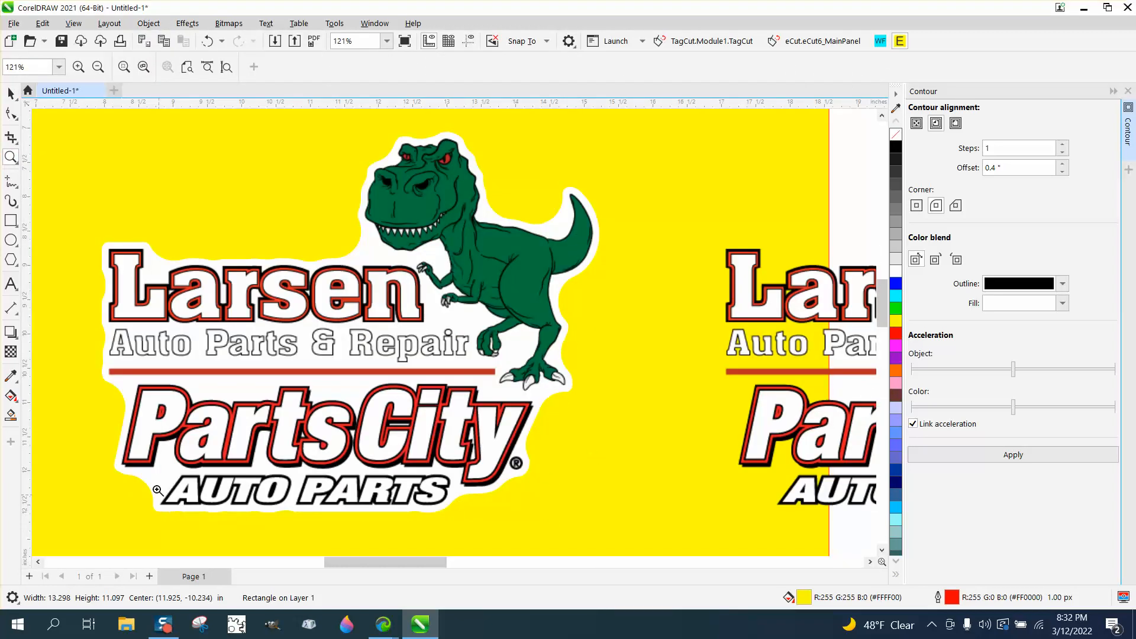
{"action": "scroll", "coordinate": [217, 262], "scroll_direction": "down", "scroll_amount": 2}
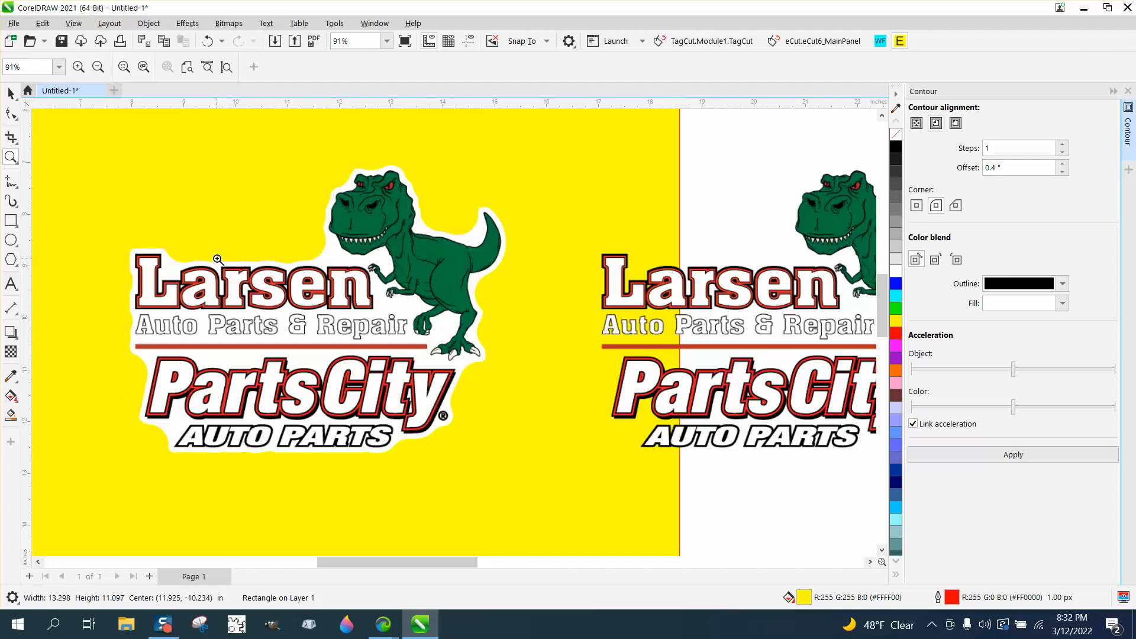
{"action": "scroll", "coordinate": [236, 261], "scroll_direction": "down", "scroll_amount": 1}
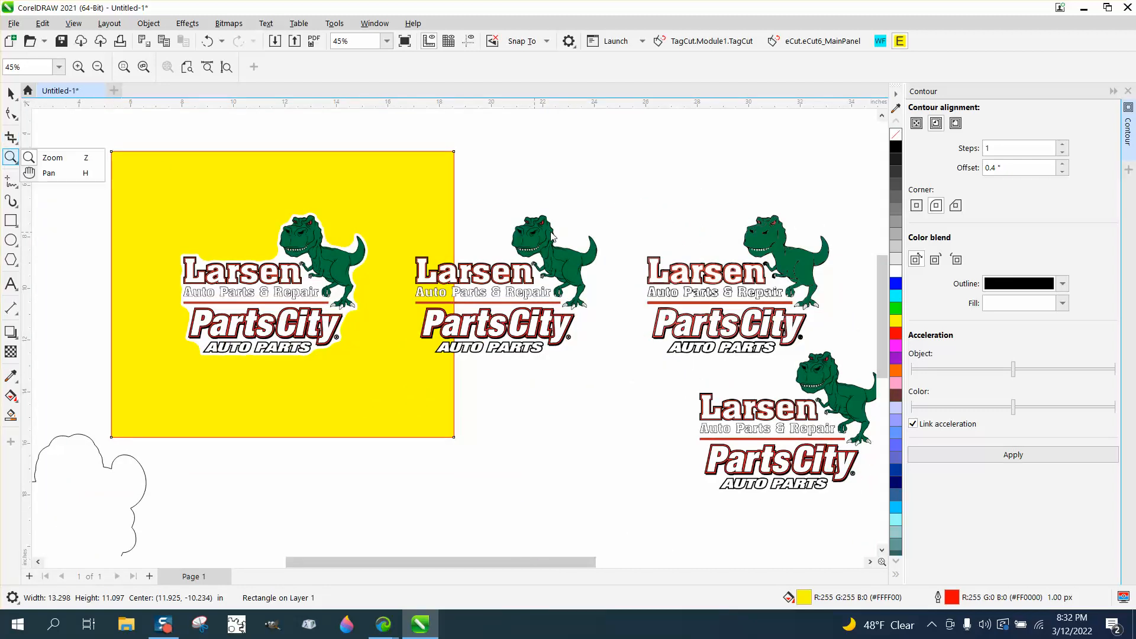
{"action": "scroll", "coordinate": [604, 323], "scroll_direction": "up", "scroll_amount": 4}
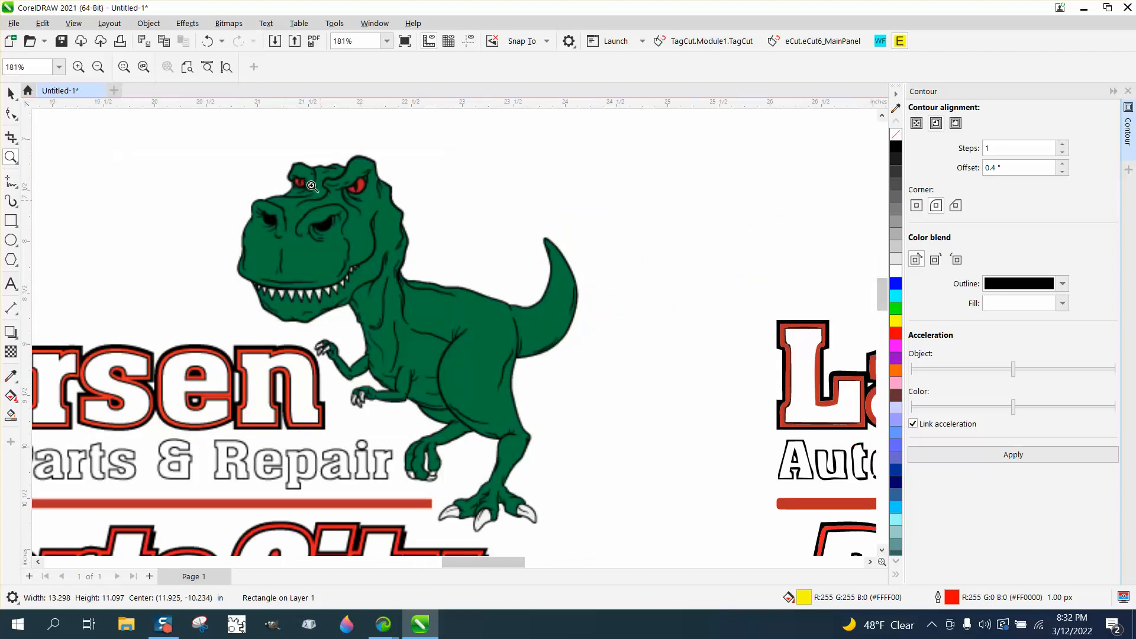
{"action": "scroll", "coordinate": [491, 292], "scroll_direction": "up", "scroll_amount": 2}
{"action": "scroll", "coordinate": [491, 292], "scroll_direction": "down", "scroll_amount": 6}
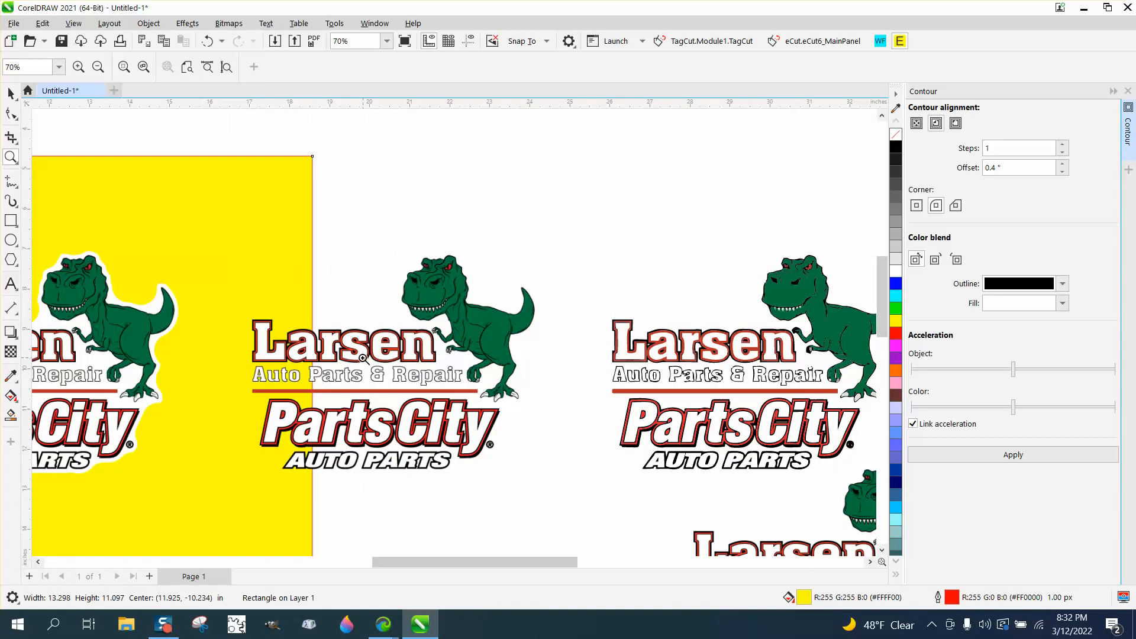
{"action": "scroll", "coordinate": [541, 426], "scroll_direction": "up", "scroll_amount": 3}
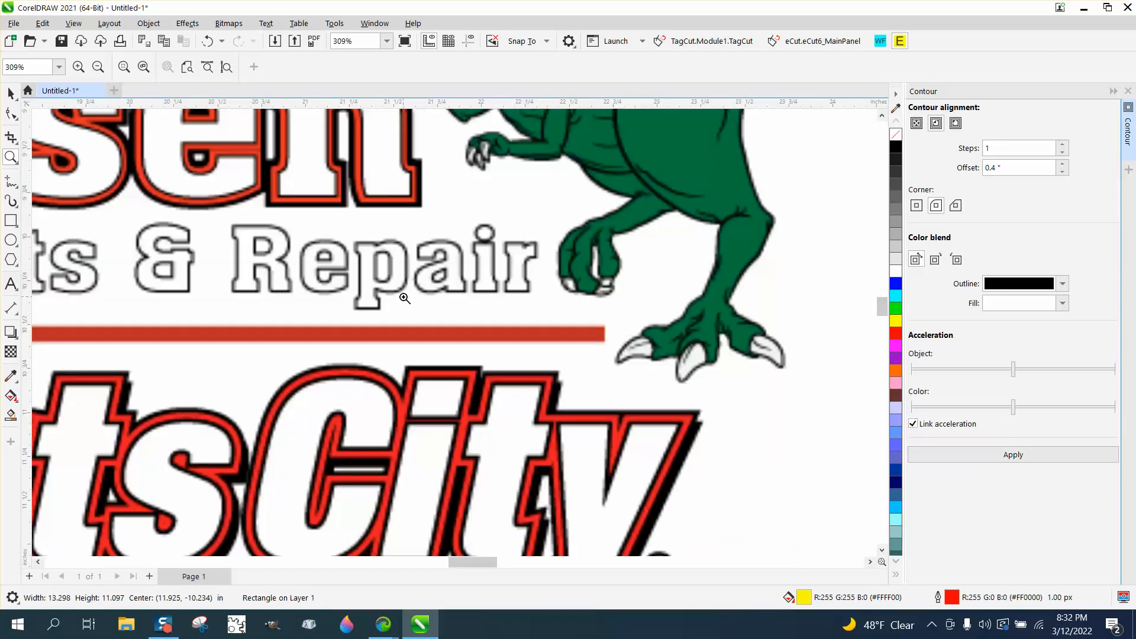
{"action": "scroll", "coordinate": [405, 299], "scroll_direction": "down", "scroll_amount": 2}
{"action": "scroll", "coordinate": [355, 376], "scroll_direction": "down", "scroll_amount": 1}
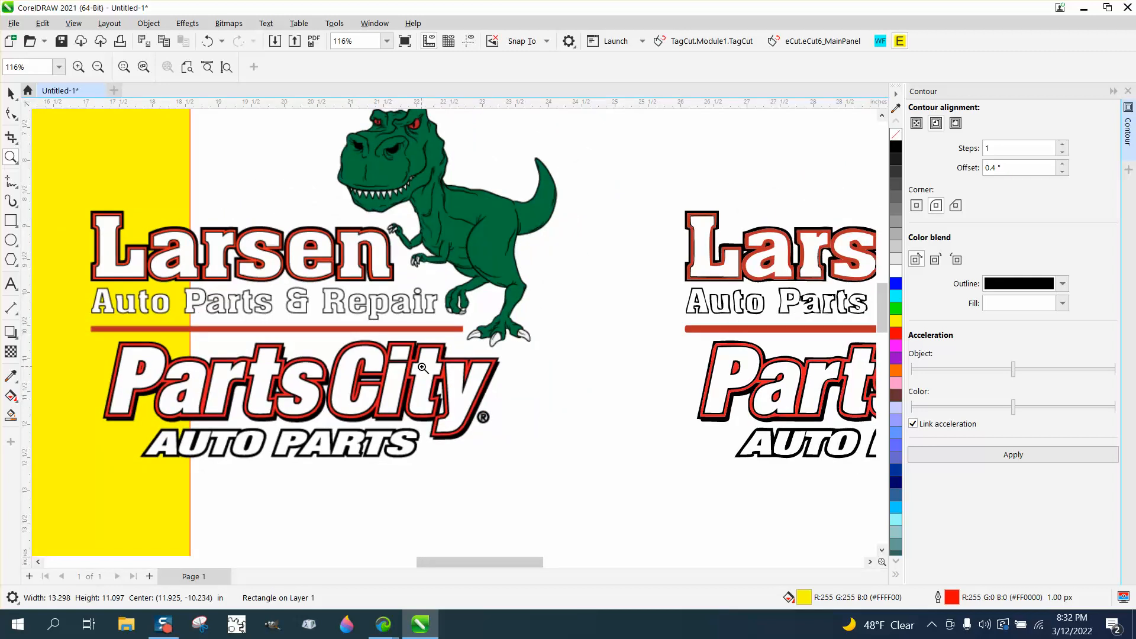
{"action": "scroll", "coordinate": [422, 368], "scroll_direction": "down", "scroll_amount": 1}
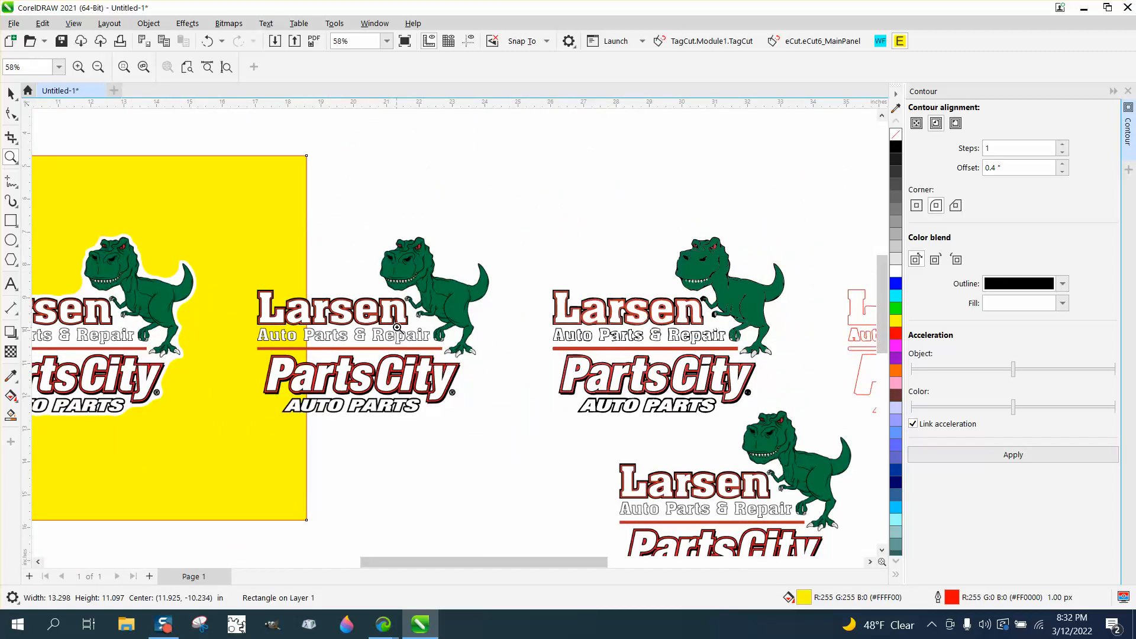
Step: Move the bitmap logo that overlaps the yellow rectangle's edge clear of it, centered at about X 23.03, Y -6.84 inches
{"action": "left_click", "coordinate": [11, 93]}
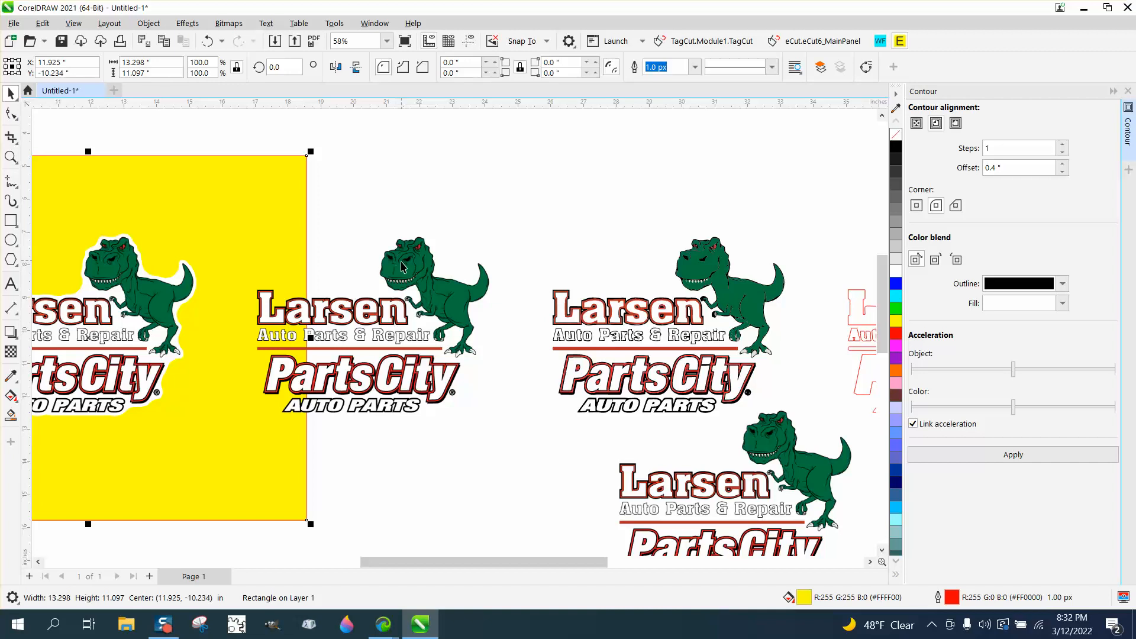
{"action": "left_click_drag", "start_coordinate": [414, 273], "coordinate": [495, 168]}
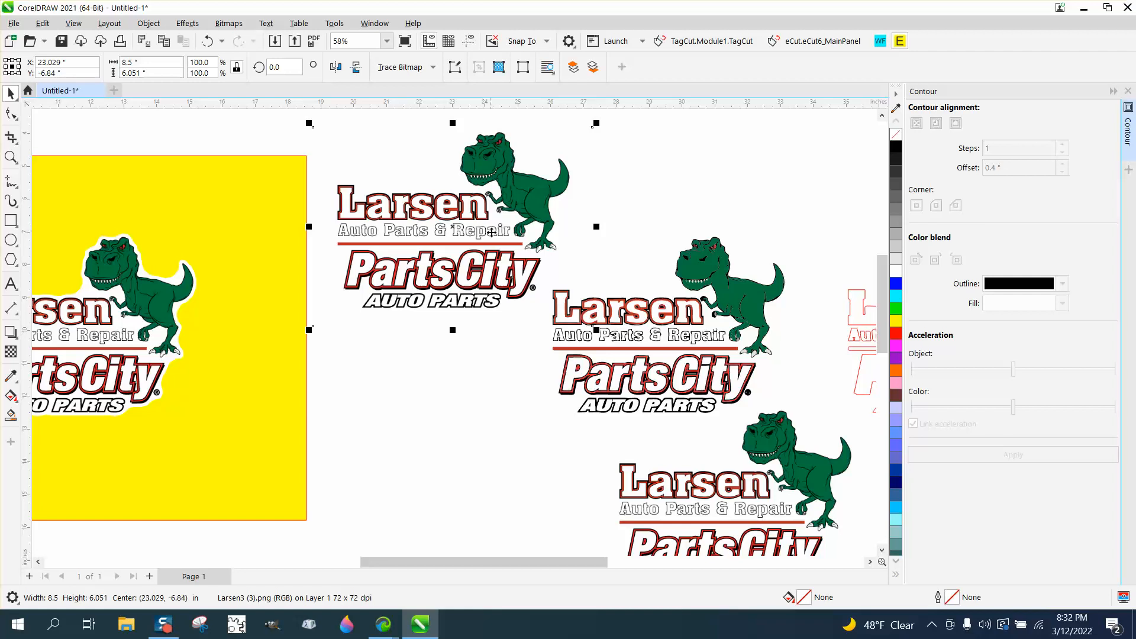
{"action": "scroll", "coordinate": [559, 279], "scroll_direction": "down", "scroll_amount": 2}
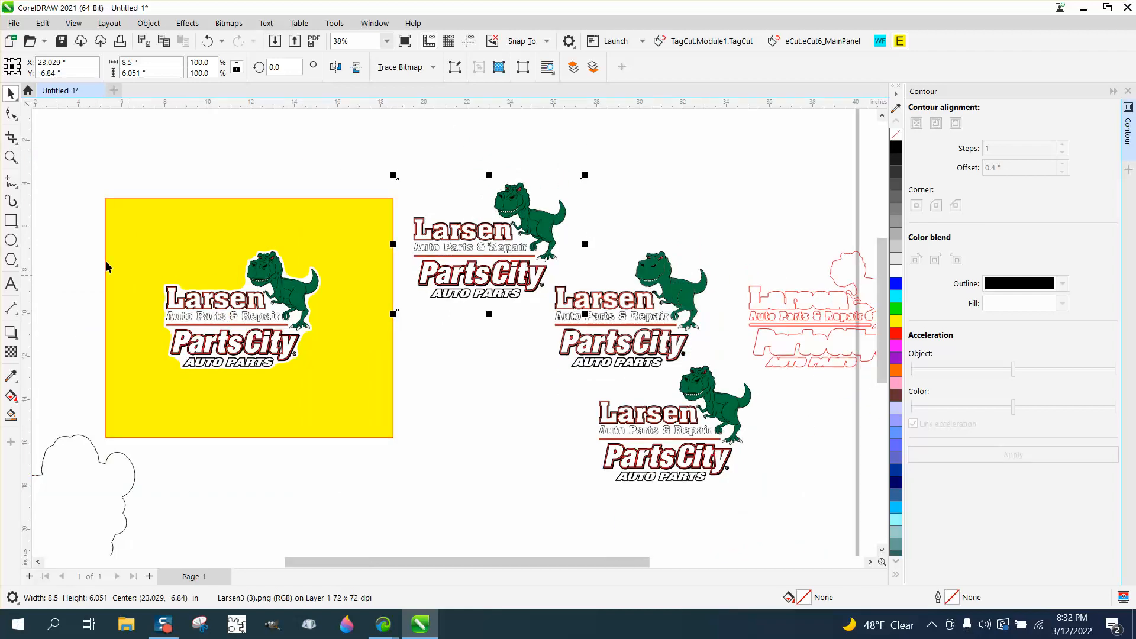